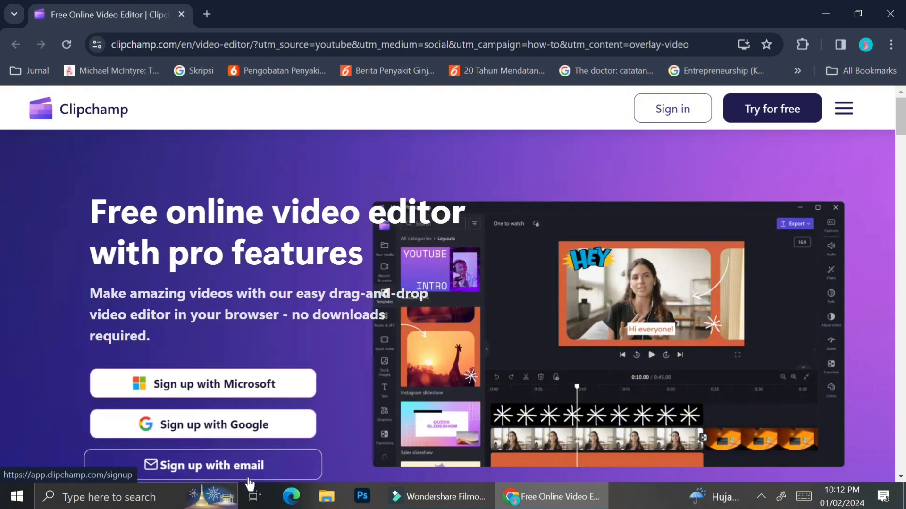
Step: Choose Content as the sort of videos in the onboarding questionnaire
{"action": "scroll", "coordinate": [249, 482], "scroll_direction": "down", "scroll_amount": 1}
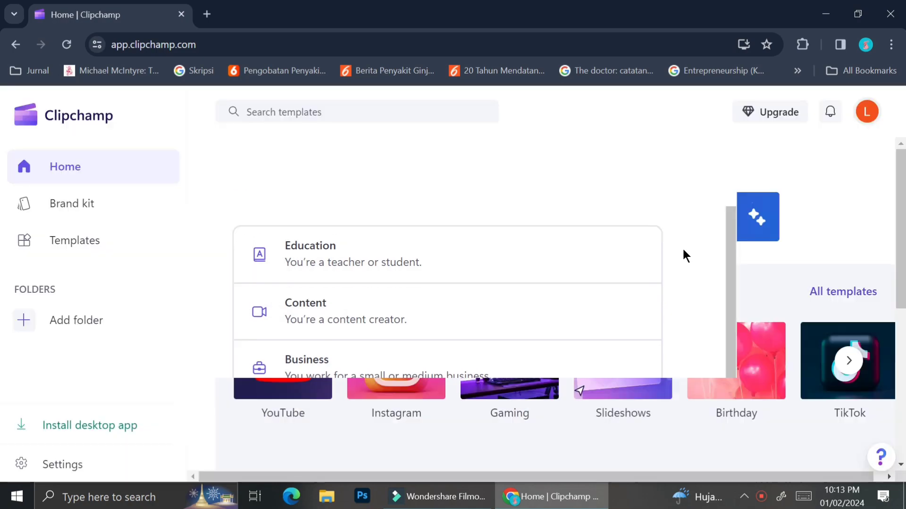
{"action": "scroll", "coordinate": [683, 250], "scroll_direction": "down", "scroll_amount": 1}
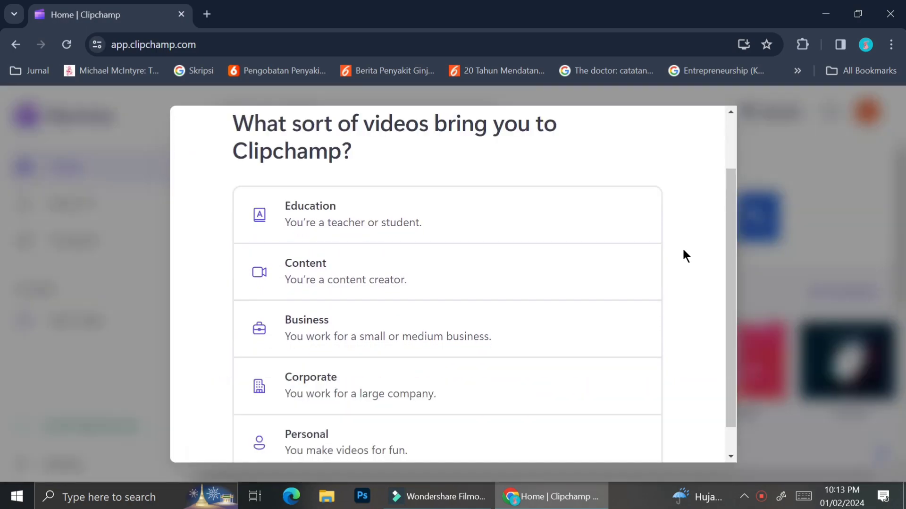
{"action": "scroll", "coordinate": [684, 253], "scroll_direction": "down", "scroll_amount": 1}
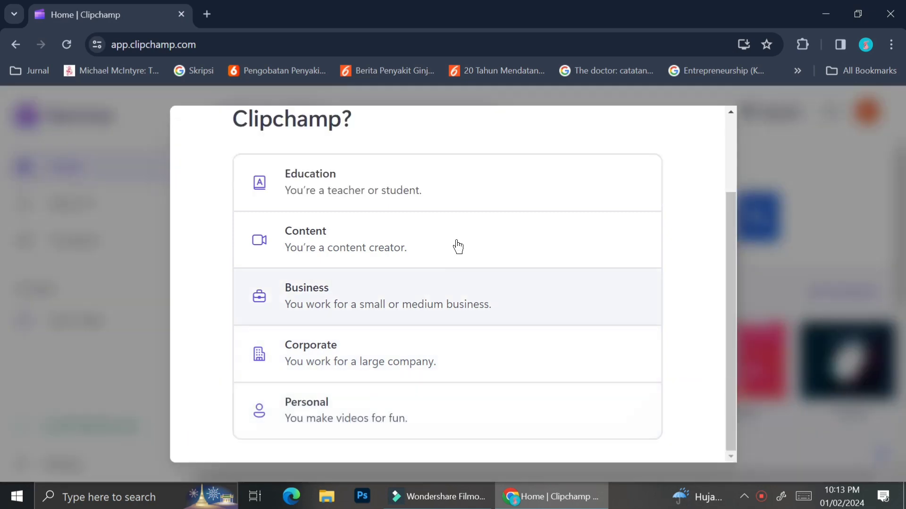
{"action": "left_click", "coordinate": [456, 240]}
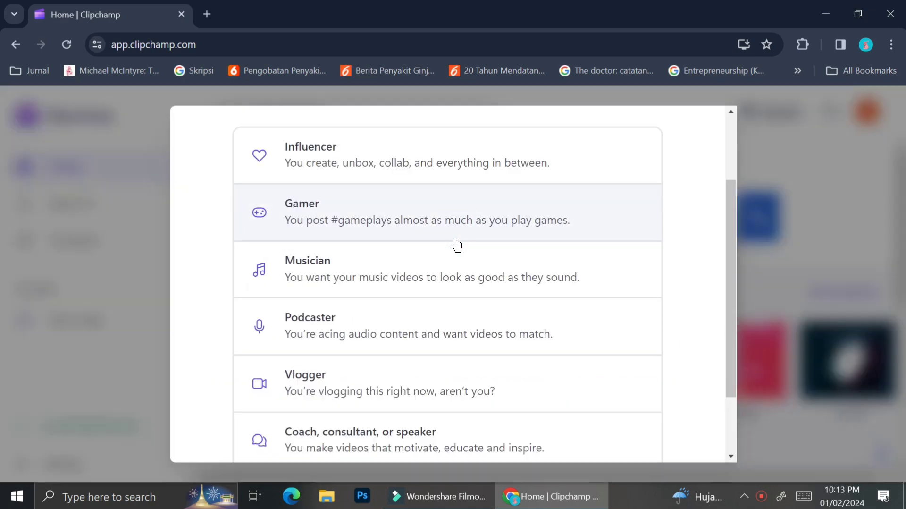
Step: Answer the content creator question with Vlogger to complete the onboarding questionnaire
{"action": "left_click", "coordinate": [456, 238]}
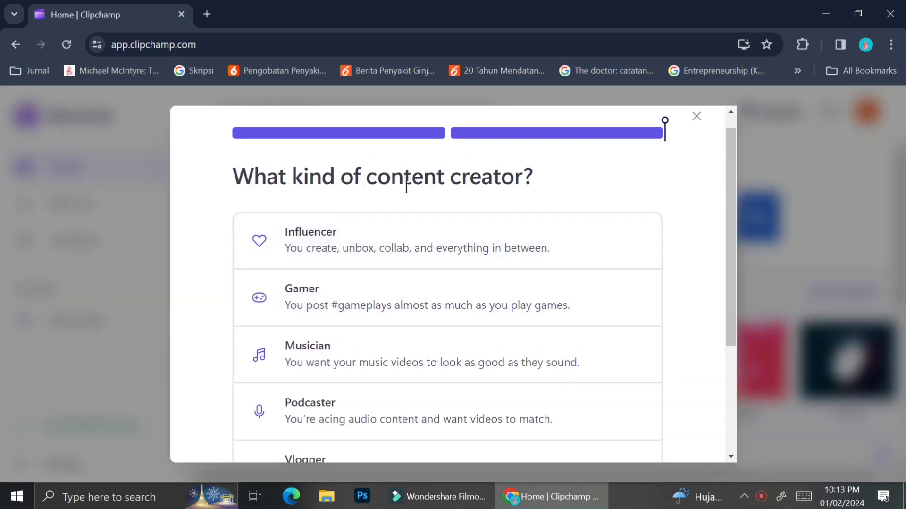
{"action": "scroll", "coordinate": [406, 188], "scroll_direction": "down", "scroll_amount": 2}
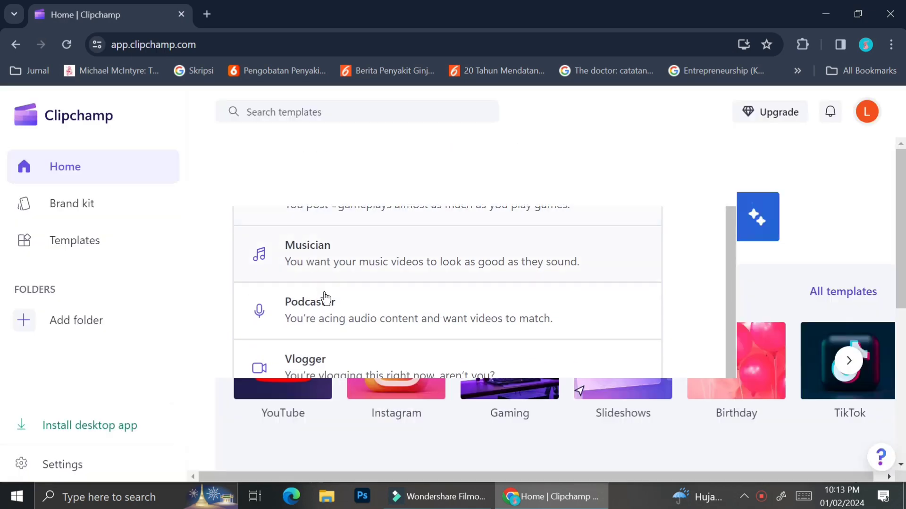
{"action": "scroll", "coordinate": [321, 398], "scroll_direction": "down", "scroll_amount": 1}
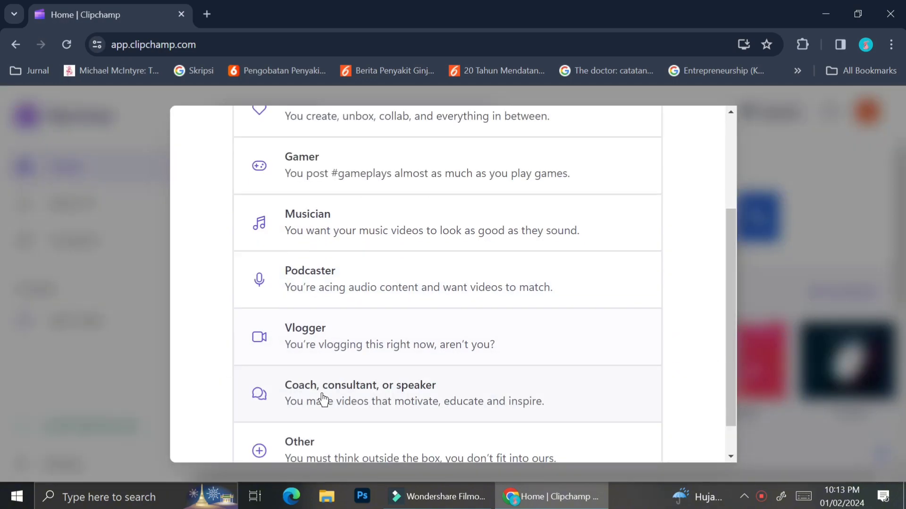
{"action": "scroll", "coordinate": [322, 399], "scroll_direction": "down", "scroll_amount": 1}
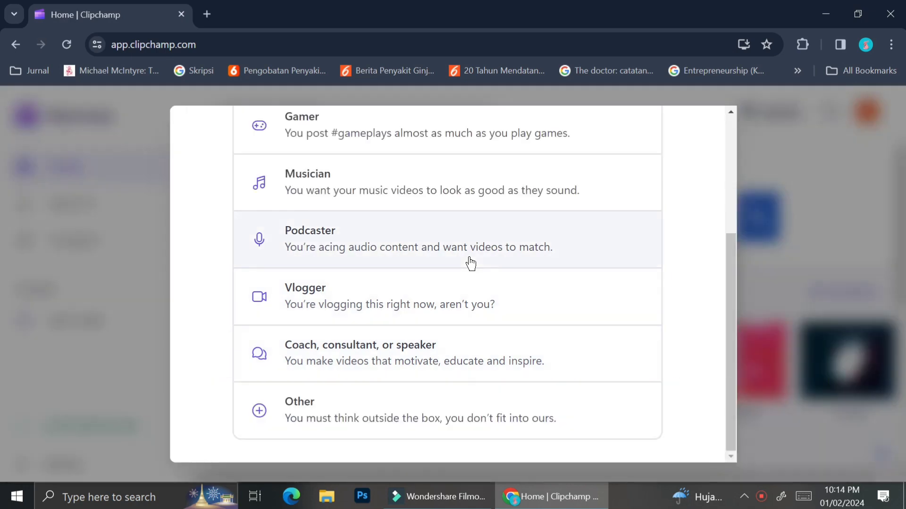
{"action": "scroll", "coordinate": [507, 194], "scroll_direction": "up", "scroll_amount": 1}
{"action": "scroll", "coordinate": [506, 194], "scroll_direction": "up", "scroll_amount": 1}
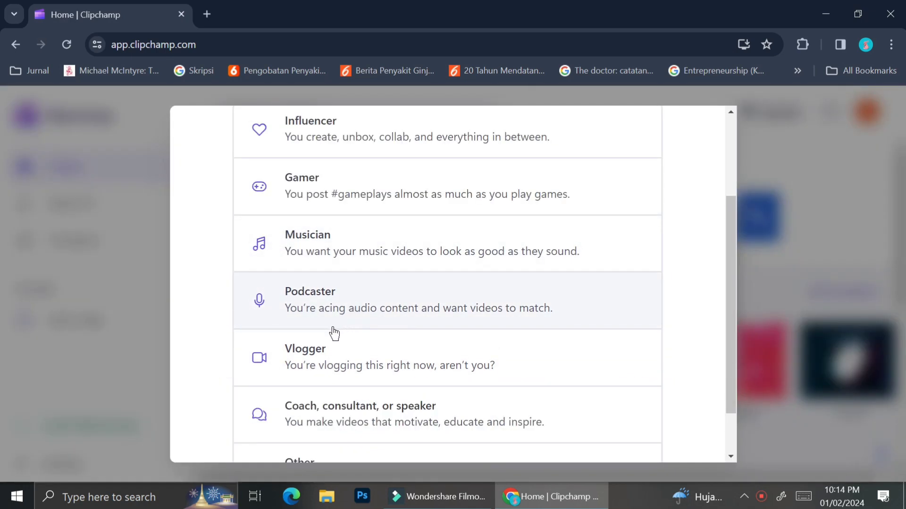
{"action": "left_click", "coordinate": [325, 349]}
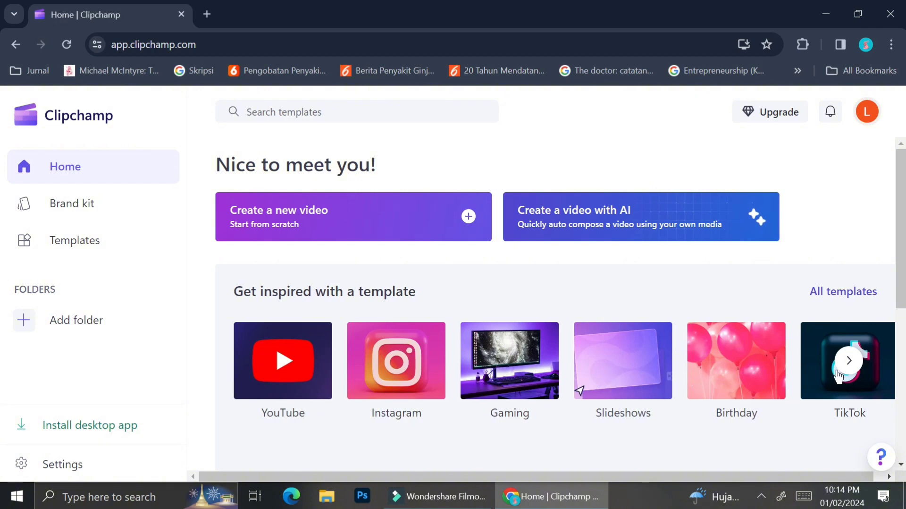
Step: Open the full template library and look through the popular categories and the YouTube, Instagram, Gaming and Slideshows sections
{"action": "left_click", "coordinate": [863, 297]}
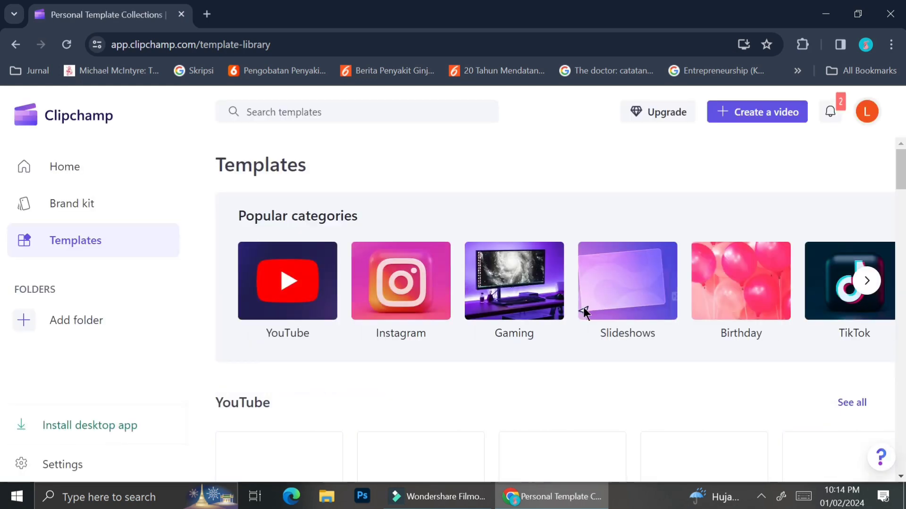
{"action": "left_click", "coordinate": [869, 283]}
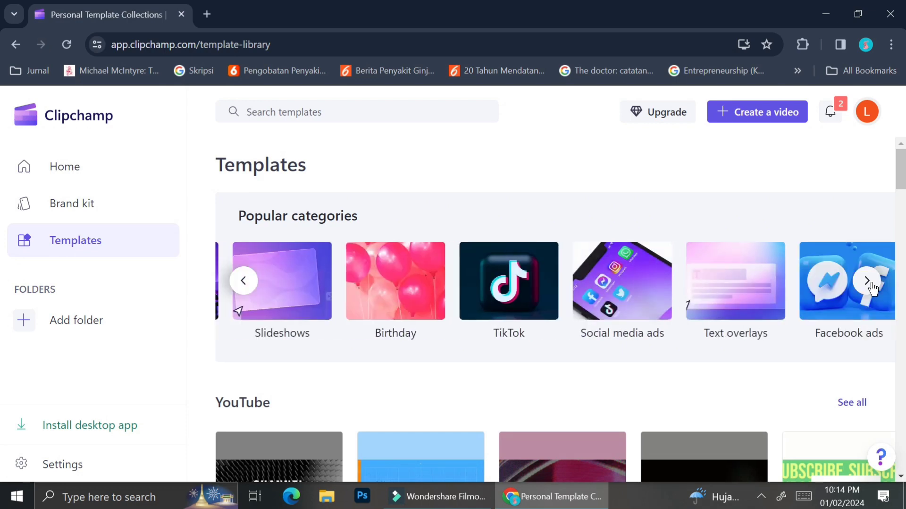
{"action": "left_click", "coordinate": [868, 281]}
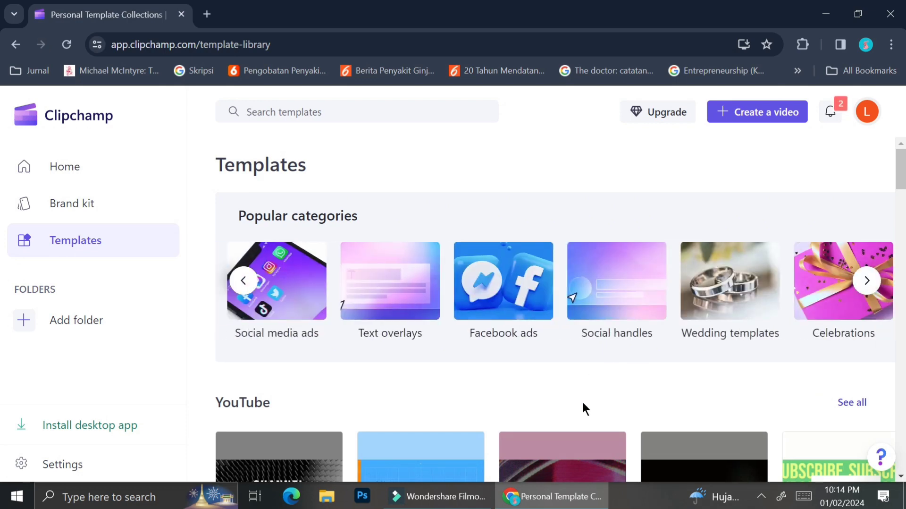
{"action": "scroll", "coordinate": [582, 402], "scroll_direction": "down", "scroll_amount": 5}
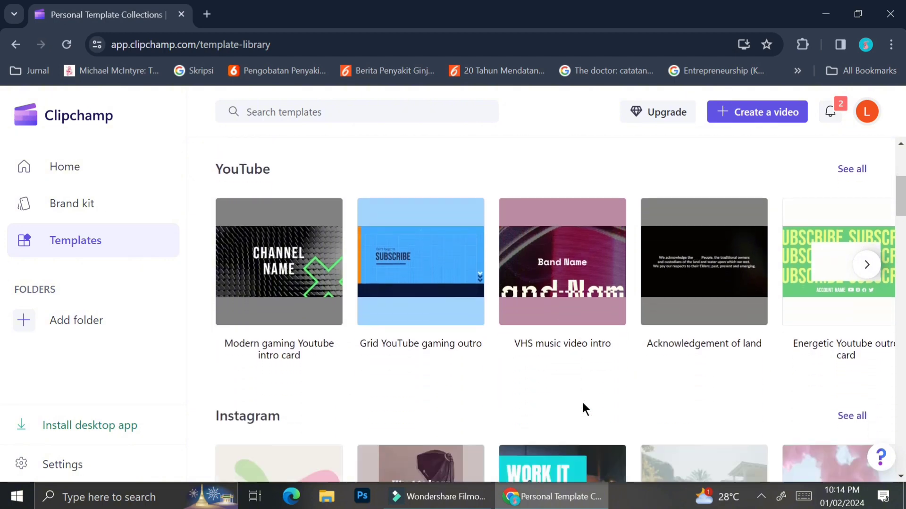
{"action": "scroll", "coordinate": [583, 403], "scroll_direction": "down", "scroll_amount": 1}
{"action": "scroll", "coordinate": [583, 404], "scroll_direction": "up", "scroll_amount": 1}
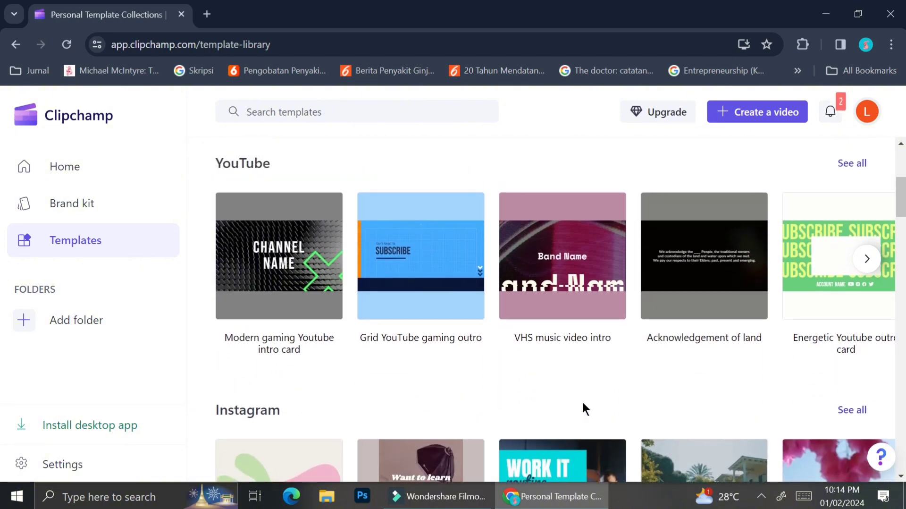
{"action": "scroll", "coordinate": [437, 299], "scroll_direction": "down", "scroll_amount": 5}
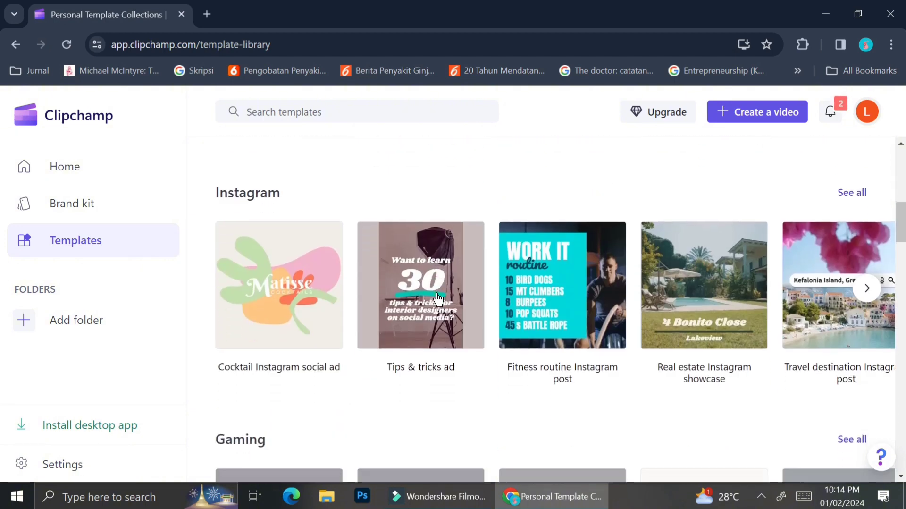
{"action": "scroll", "coordinate": [437, 298], "scroll_direction": "down", "scroll_amount": 4}
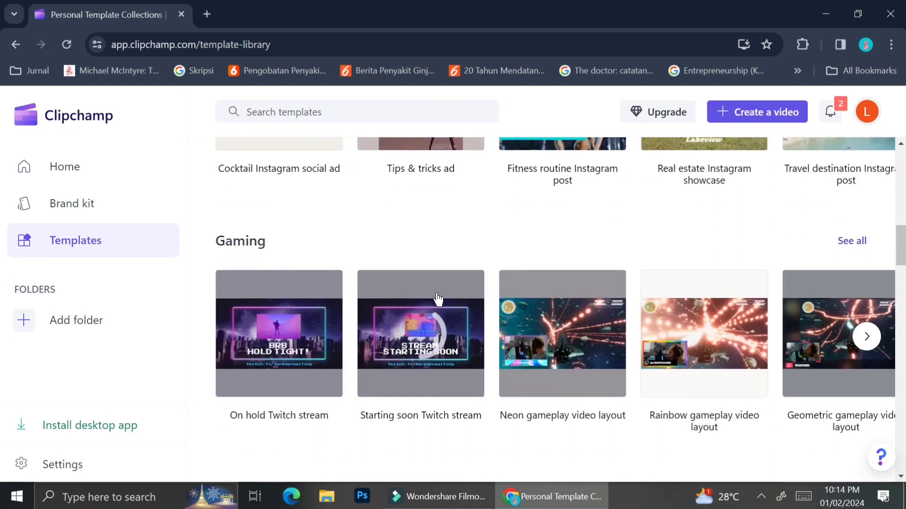
{"action": "scroll", "coordinate": [437, 298], "scroll_direction": "down", "scroll_amount": 4}
{"action": "scroll", "coordinate": [437, 298], "scroll_direction": "down", "scroll_amount": 1}
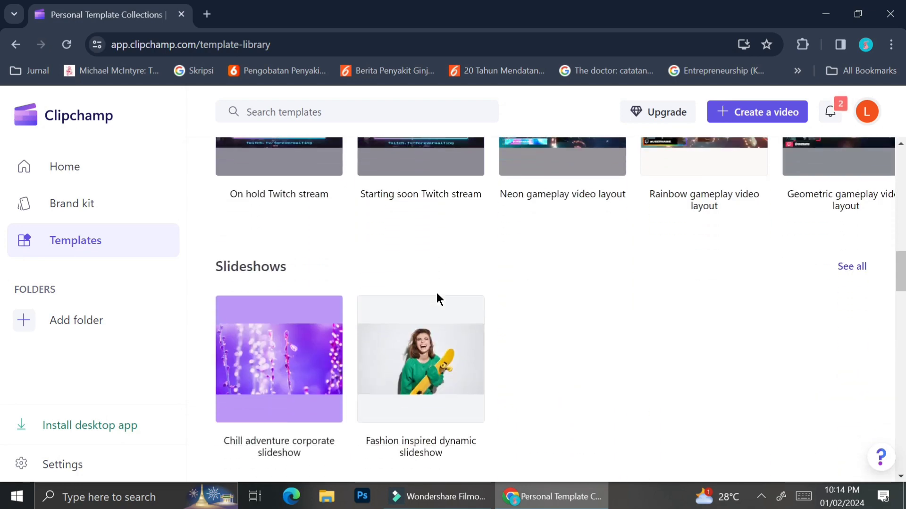
{"action": "scroll", "coordinate": [438, 298], "scroll_direction": "up", "scroll_amount": 4}
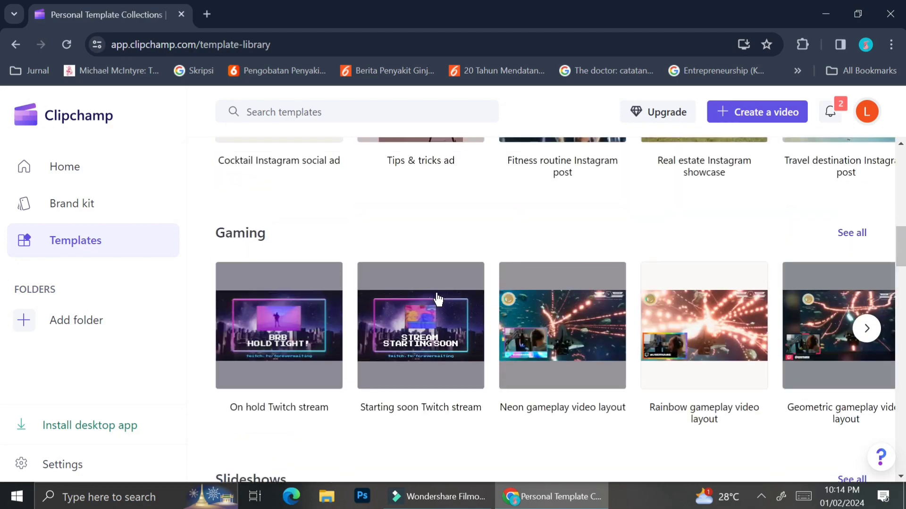
{"action": "scroll", "coordinate": [438, 298], "scroll_direction": "up", "scroll_amount": 12}
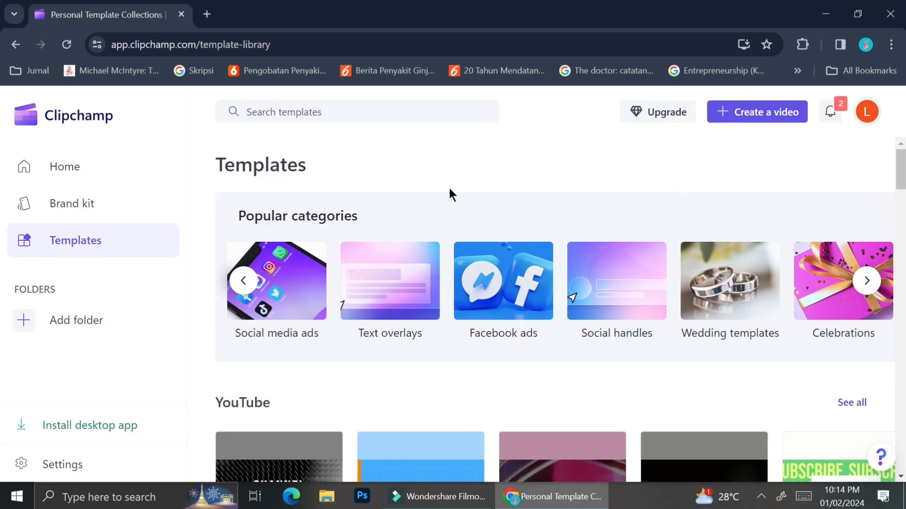
Step: Create a new video project and dismiss the tip about searching content
{"action": "left_click", "coordinate": [757, 115]}
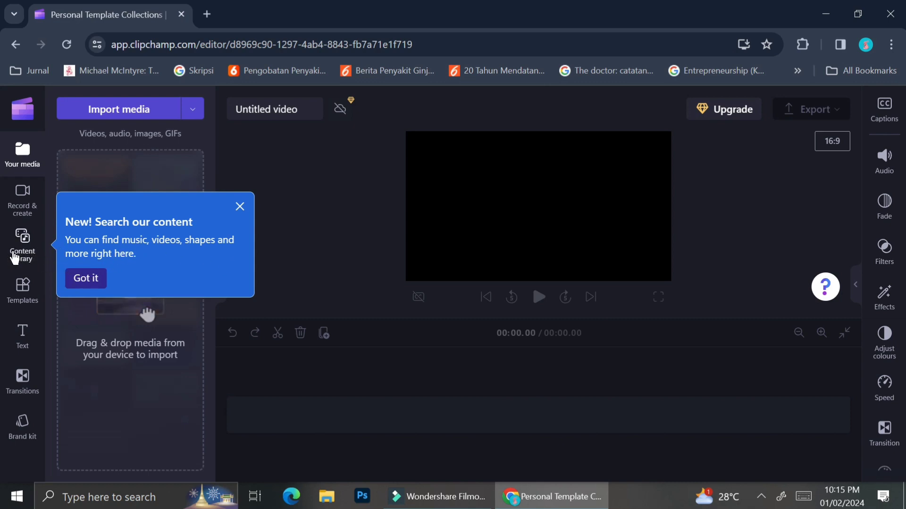
{"action": "left_click", "coordinate": [84, 282]}
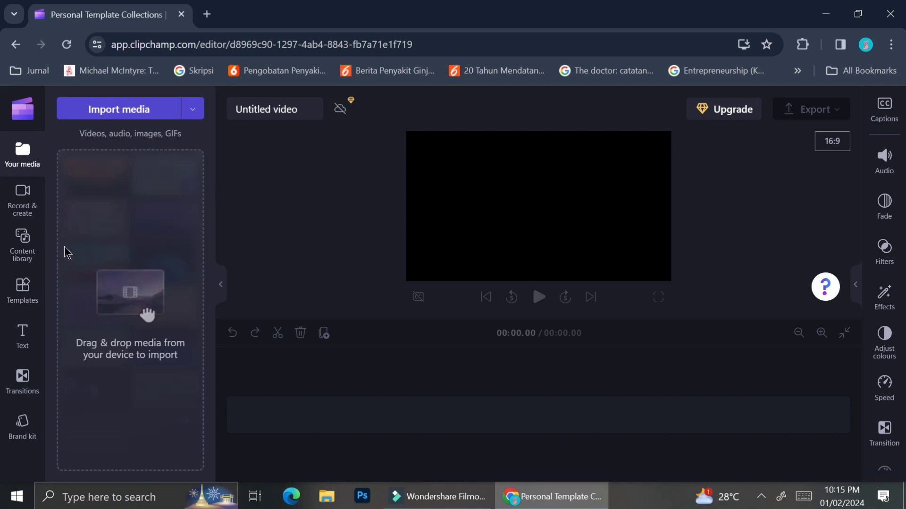
Step: Browse the content library's music, annotations, videos, shapes, stickers and backgrounds
{"action": "left_click", "coordinate": [23, 241]}
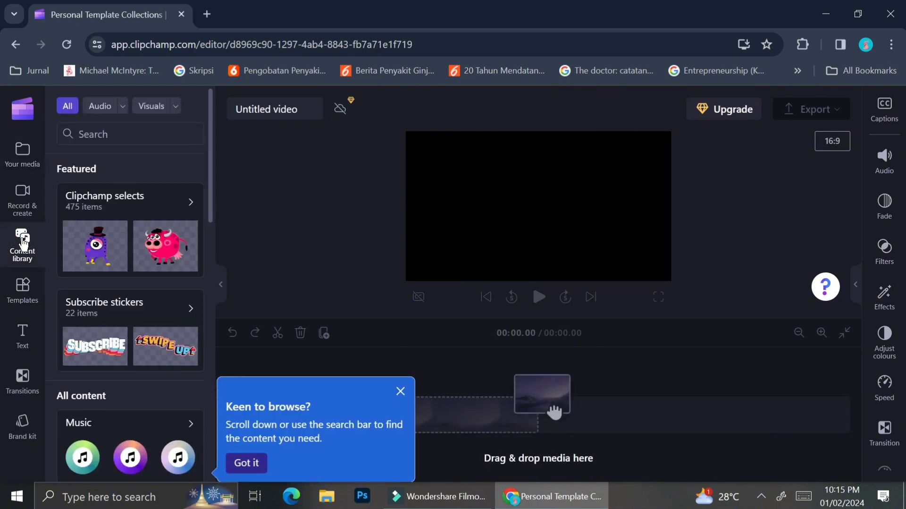
{"action": "scroll", "coordinate": [129, 302], "scroll_direction": "down", "scroll_amount": 1}
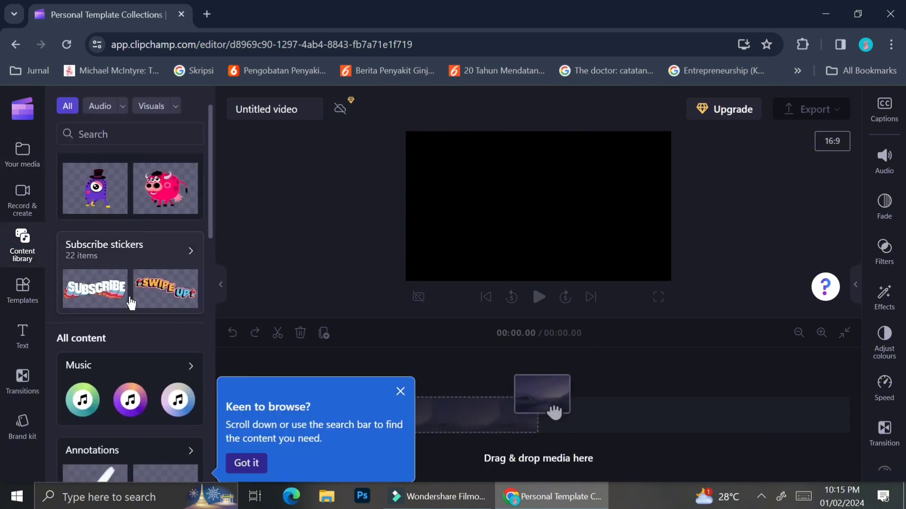
{"action": "scroll", "coordinate": [131, 303], "scroll_direction": "down", "scroll_amount": 5}
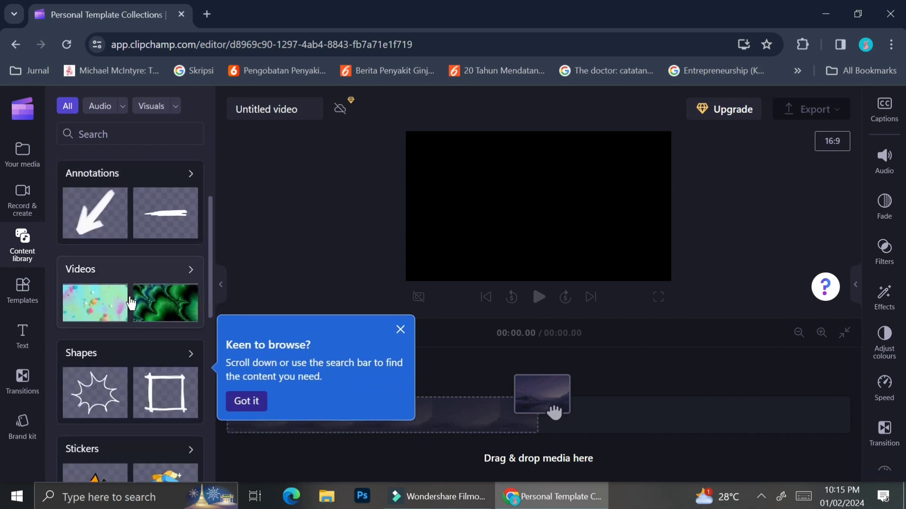
{"action": "scroll", "coordinate": [157, 326], "scroll_direction": "down", "scroll_amount": 1}
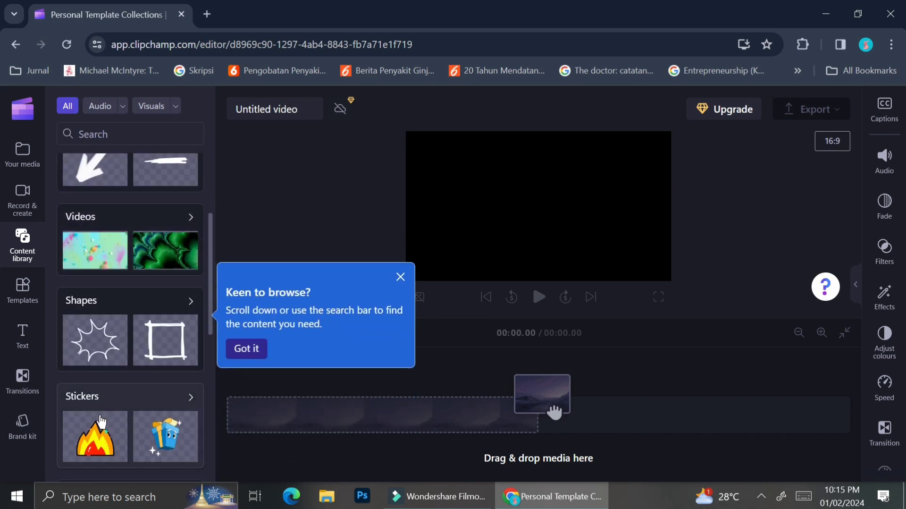
{"action": "scroll", "coordinate": [102, 420], "scroll_direction": "down", "scroll_amount": 2}
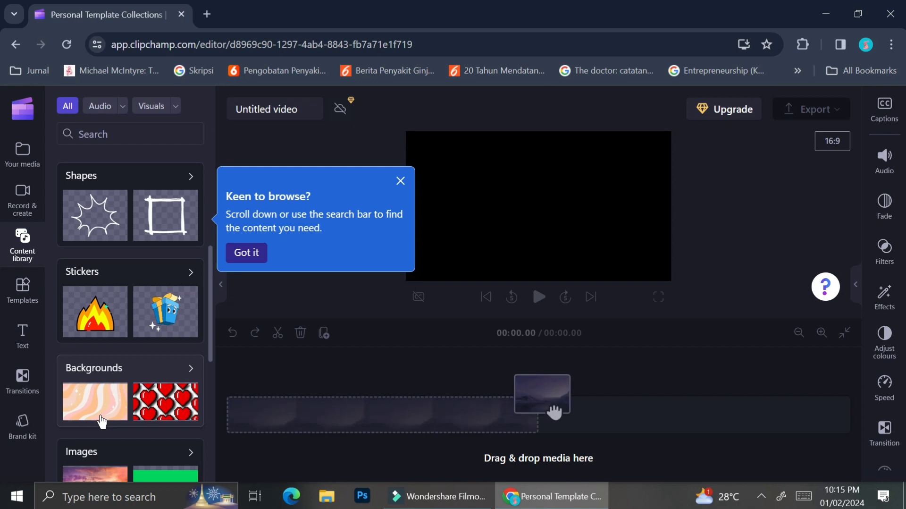
{"action": "scroll", "coordinate": [119, 399], "scroll_direction": "up", "scroll_amount": 5}
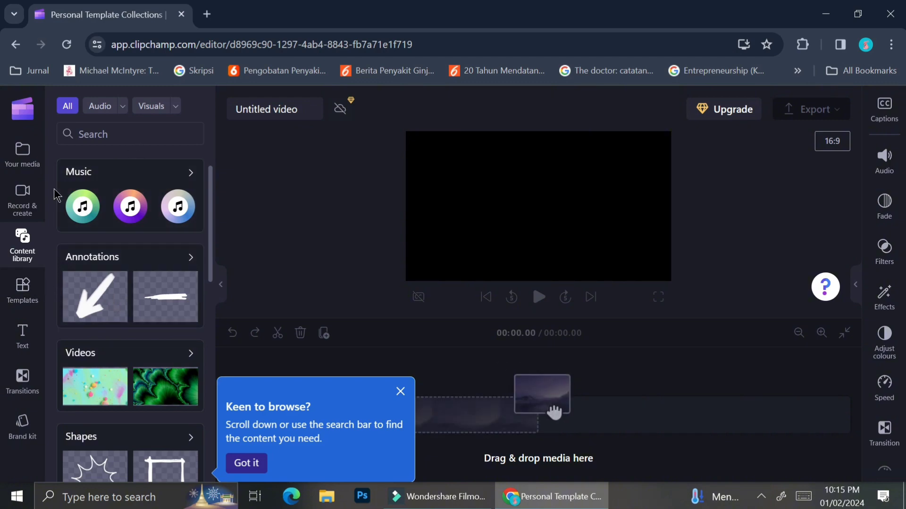
Step: Import the Data Analysis stock video from the Downloads folder and place it on the timeline
{"action": "left_click", "coordinate": [34, 156]}
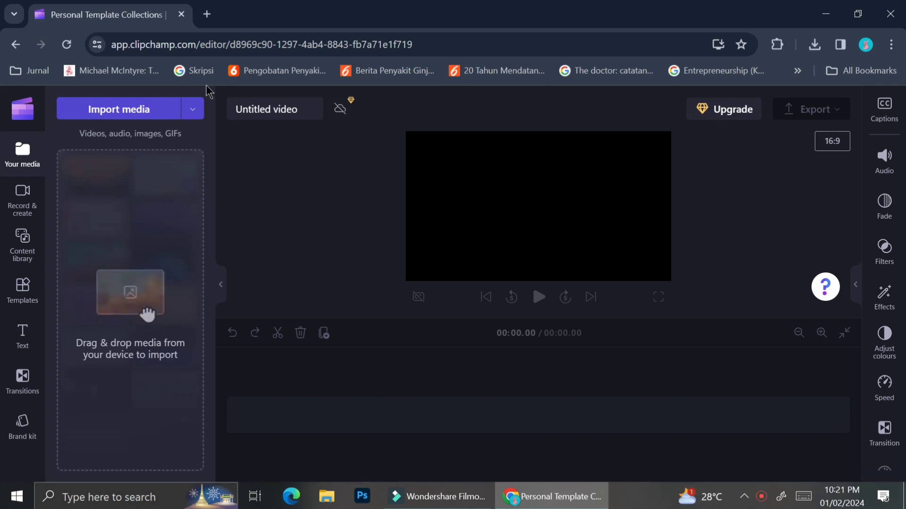
{"action": "left_click", "coordinate": [137, 111]}
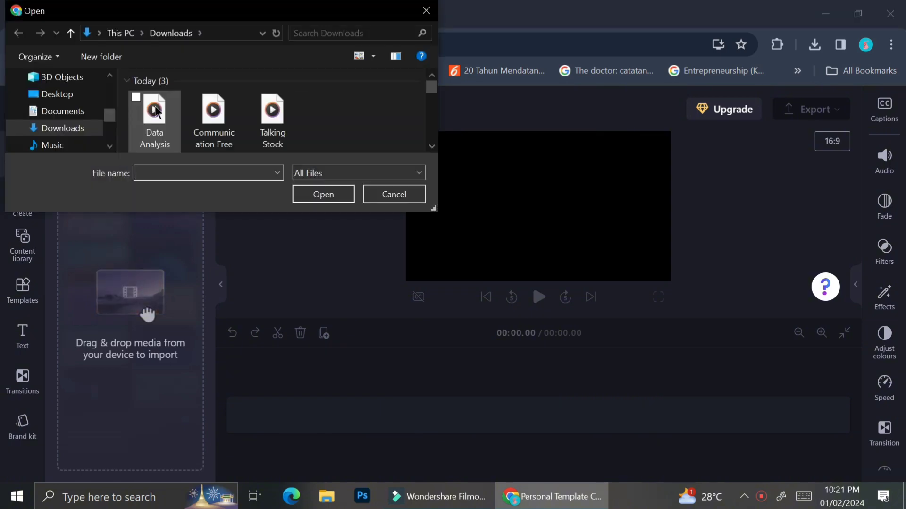
{"action": "double_click", "coordinate": [157, 112]}
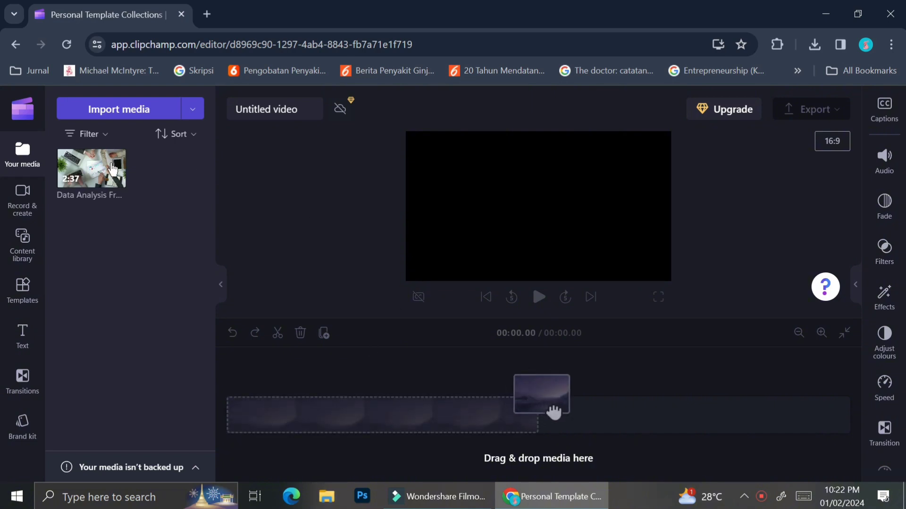
{"action": "mouse_move", "coordinate": [114, 170]}
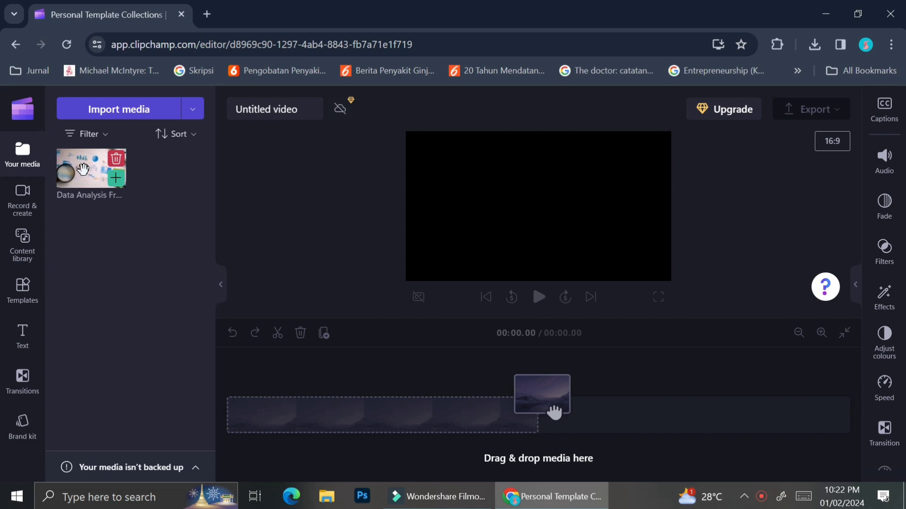
{"action": "left_click_drag", "start_coordinate": [83, 168], "coordinate": [323, 423]}
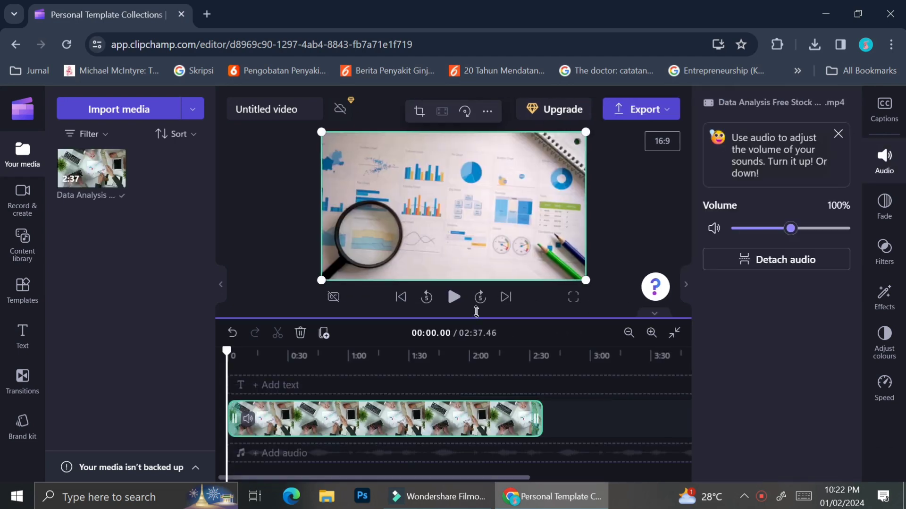
Step: Preview the first 7 seconds or so of the Data Analysis clip and pause playback
{"action": "left_click", "coordinate": [456, 298]}
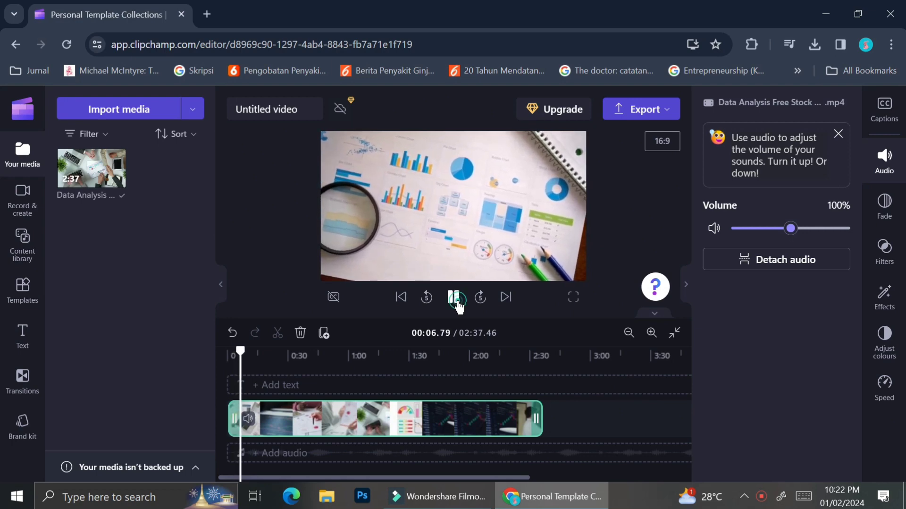
{"action": "left_click", "coordinate": [456, 300]}
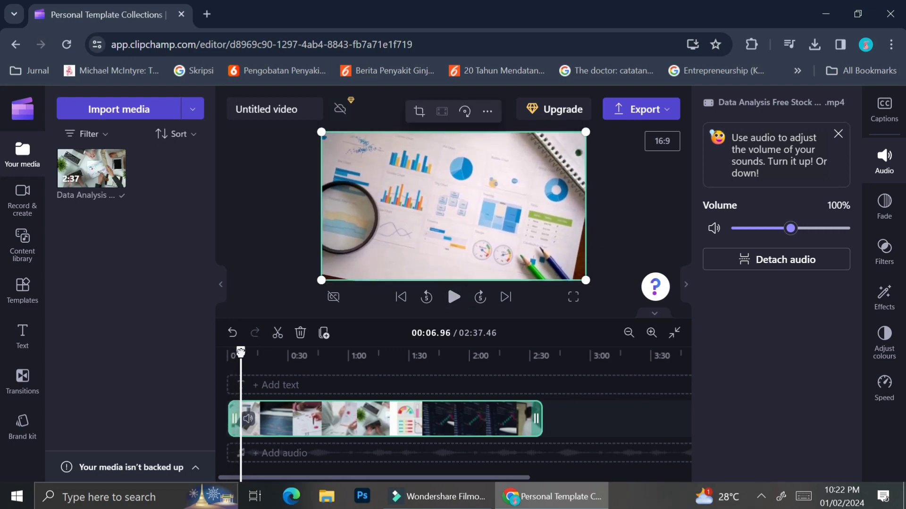
Step: Move the playhead to about 1:18 and lower the Data Analysis clip's volume to 63%
{"action": "left_click_drag", "start_coordinate": [241, 350], "coordinate": [384, 354]}
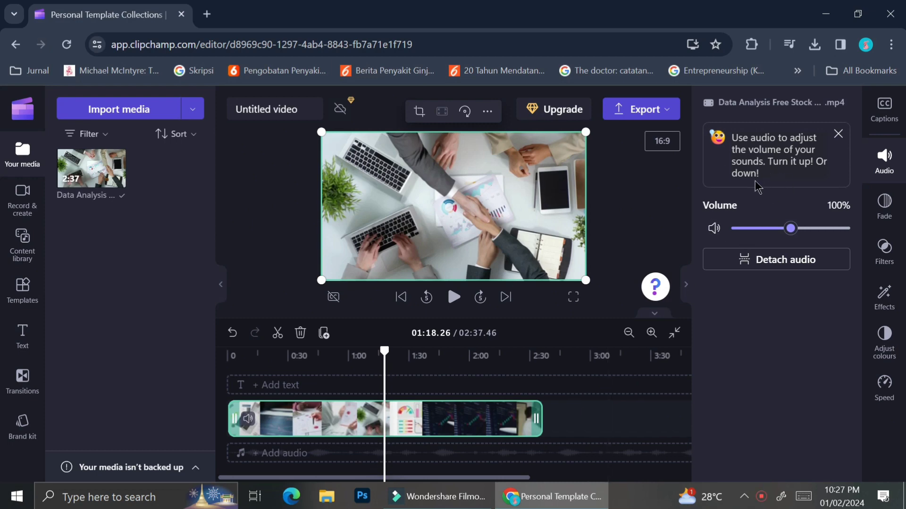
{"action": "left_click_drag", "start_coordinate": [795, 232], "coordinate": [771, 240]}
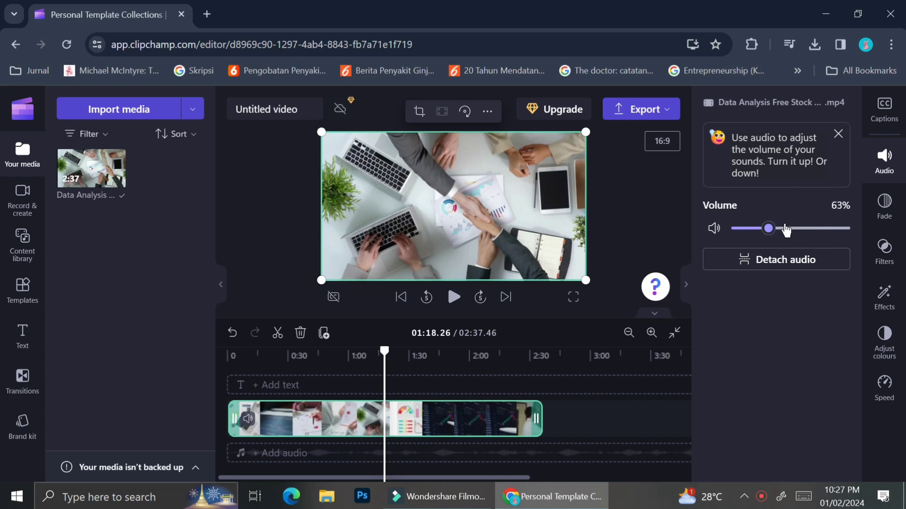
Step: Detach the audio from the Data Analysis clip and check the exported audio file in the browser's recent downloads
{"action": "left_click", "coordinate": [779, 260]}
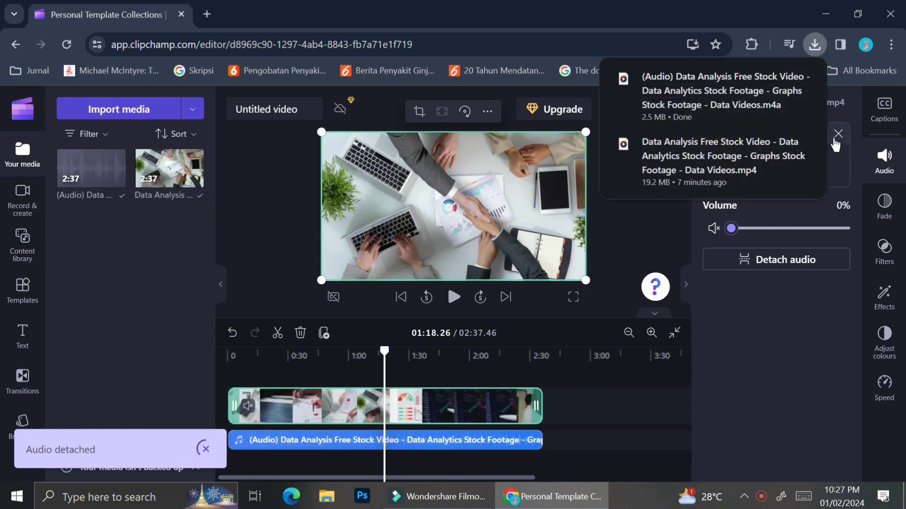
{"action": "left_click", "coordinate": [812, 43]}
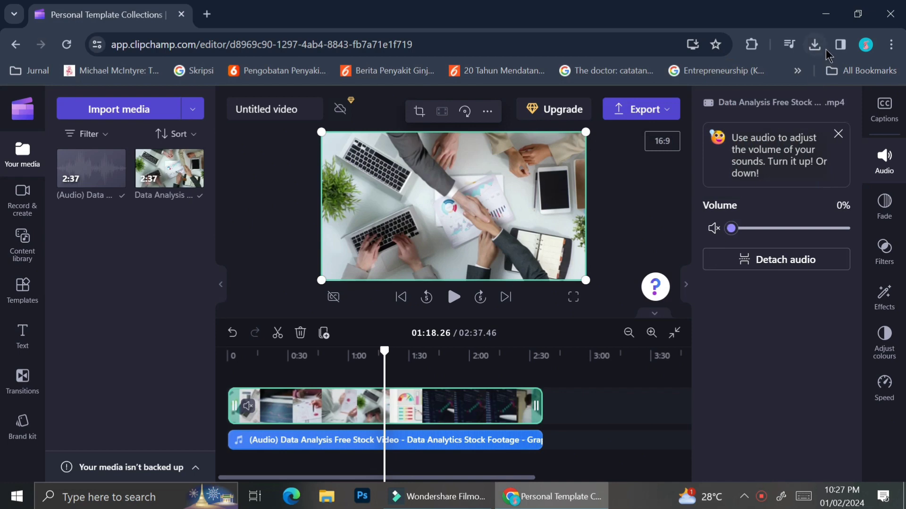
{"action": "left_click", "coordinate": [815, 44]}
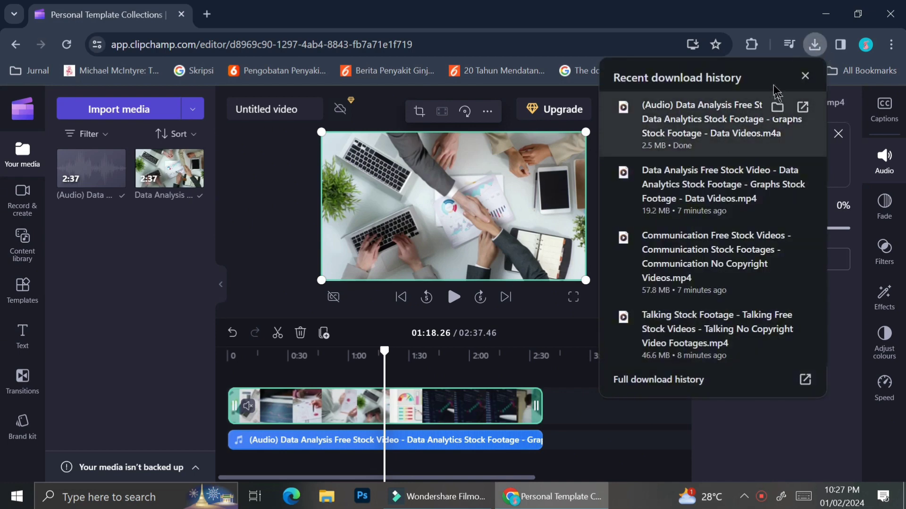
{"action": "left_click", "coordinate": [815, 44]}
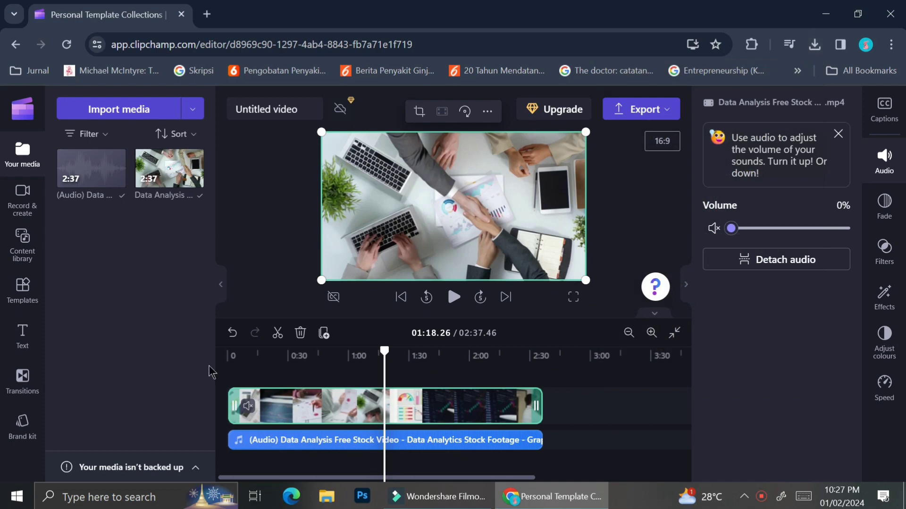
Step: Delete the detached audio track from the timeline, leaving the Data Analysis video clip in place
{"action": "left_click", "coordinate": [244, 444]}
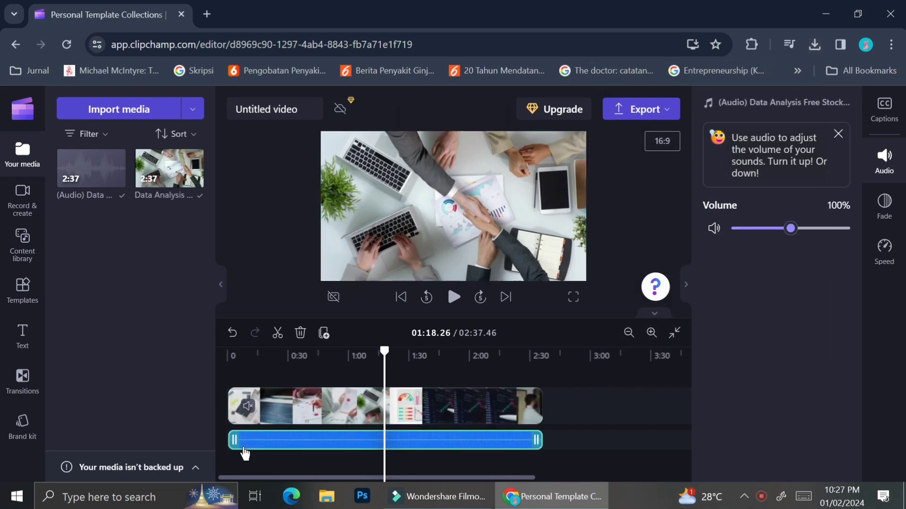
{"action": "left_click", "coordinate": [290, 418]}
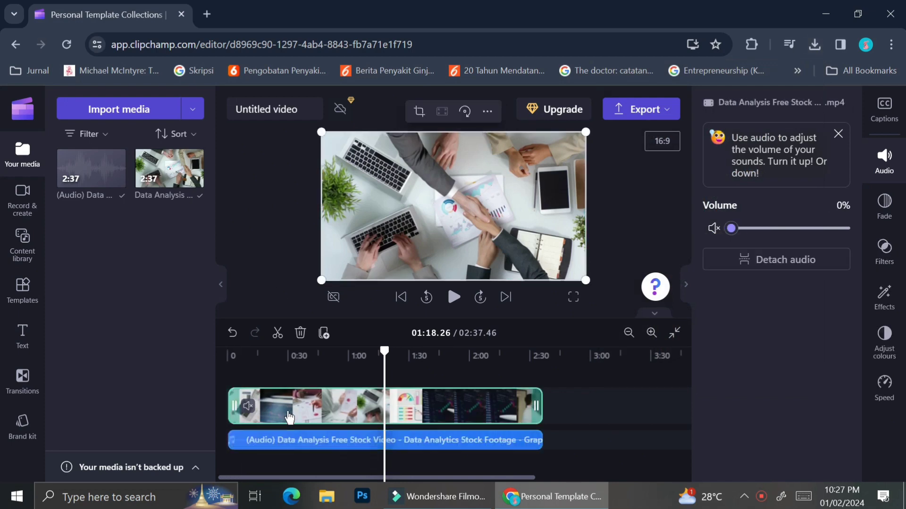
{"action": "left_click", "coordinate": [294, 445]}
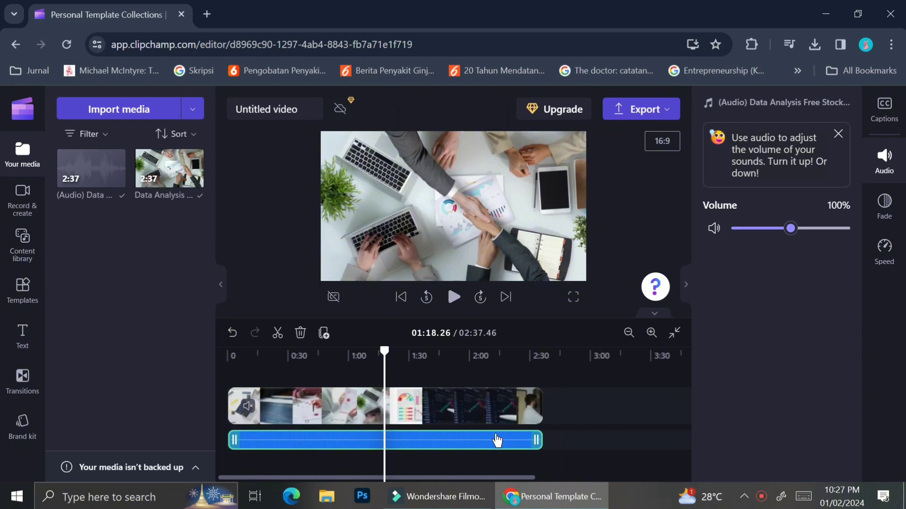
{"action": "left_click", "coordinate": [307, 411]}
{"action": "left_click", "coordinate": [283, 443]}
{"action": "left_click", "coordinate": [299, 333]}
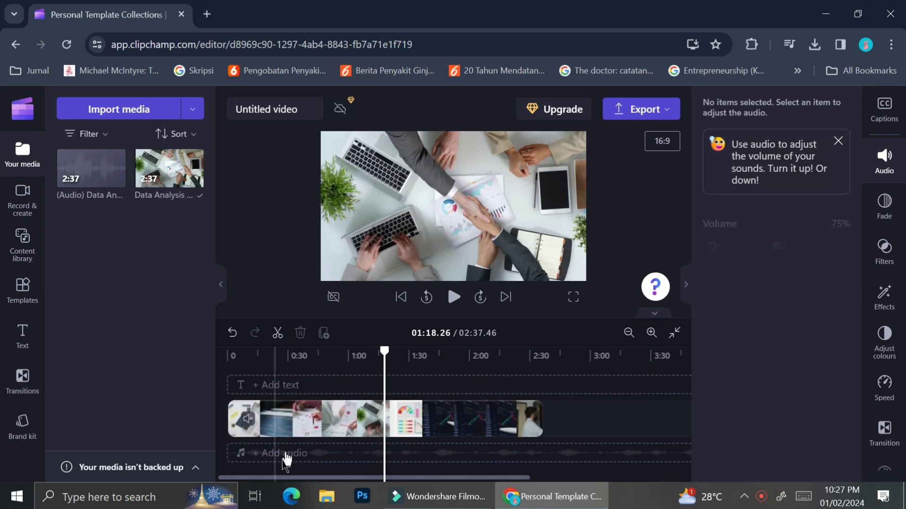
Step: Unmute the Data Analysis clip to 100% volume, and try lowering it to 0%
{"action": "left_click", "coordinate": [291, 433]}
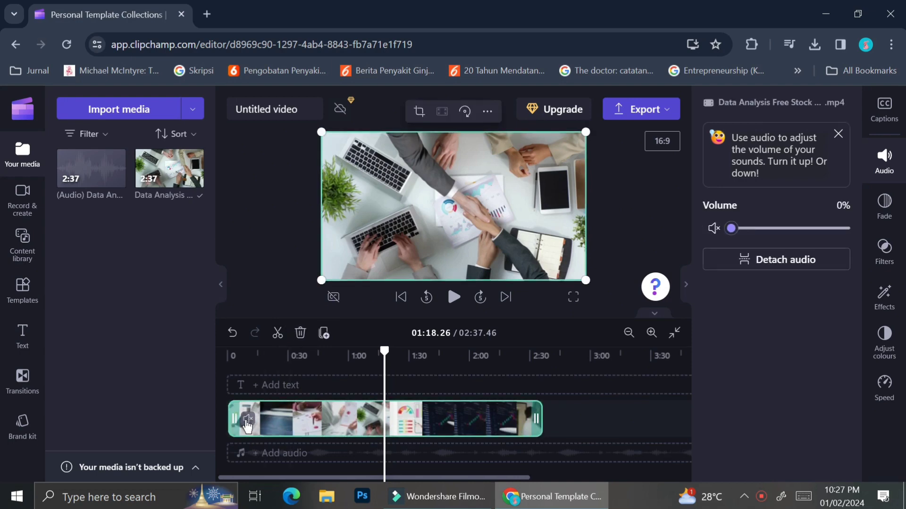
{"action": "left_click", "coordinate": [247, 419]}
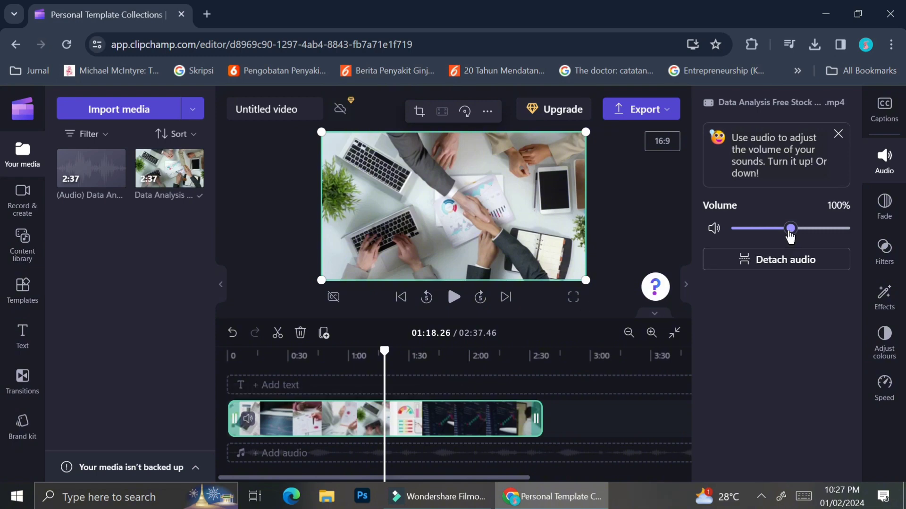
{"action": "left_click_drag", "start_coordinate": [791, 229], "coordinate": [717, 261]}
Step: Try splitting the clip at two points, the second at about 1:30, and undo the splits and the volume reduction
{"action": "left_click_drag", "start_coordinate": [385, 351], "coordinate": [408, 352]}
{"action": "left_click", "coordinate": [278, 332]}
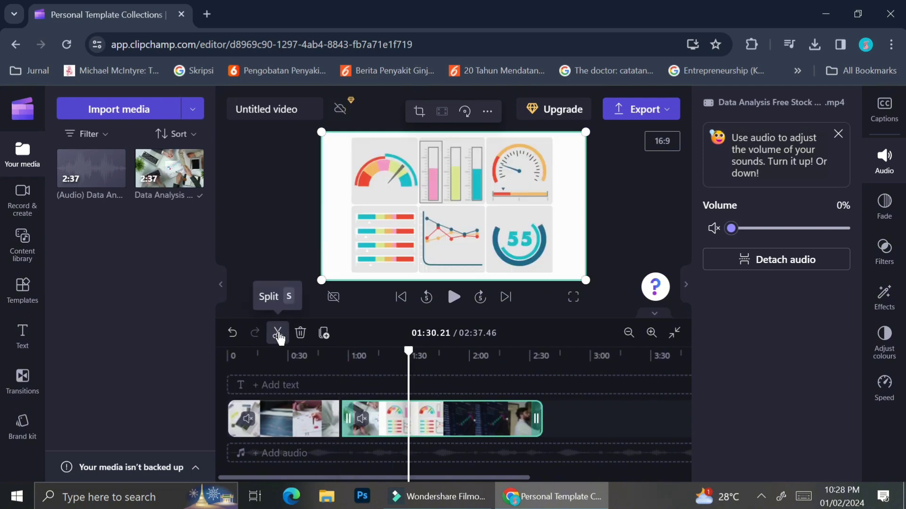
{"action": "left_click", "coordinate": [278, 333]}
{"action": "left_click", "coordinate": [233, 333]}
{"action": "left_click", "coordinate": [233, 332]}
{"action": "left_click", "coordinate": [233, 333]}
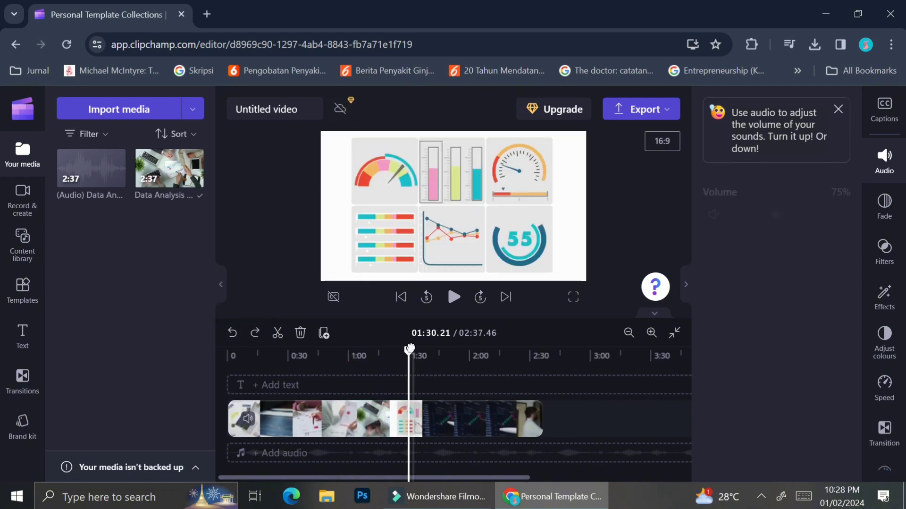
Step: Trim both ends of the Data Analysis clip to a length of about 1:28 and delete the empty gap before it
{"action": "left_click_drag", "start_coordinate": [538, 418], "coordinate": [475, 418]}
{"action": "left_click_drag", "start_coordinate": [230, 417], "coordinate": [417, 419]}
{"action": "left_click", "coordinate": [267, 357]}
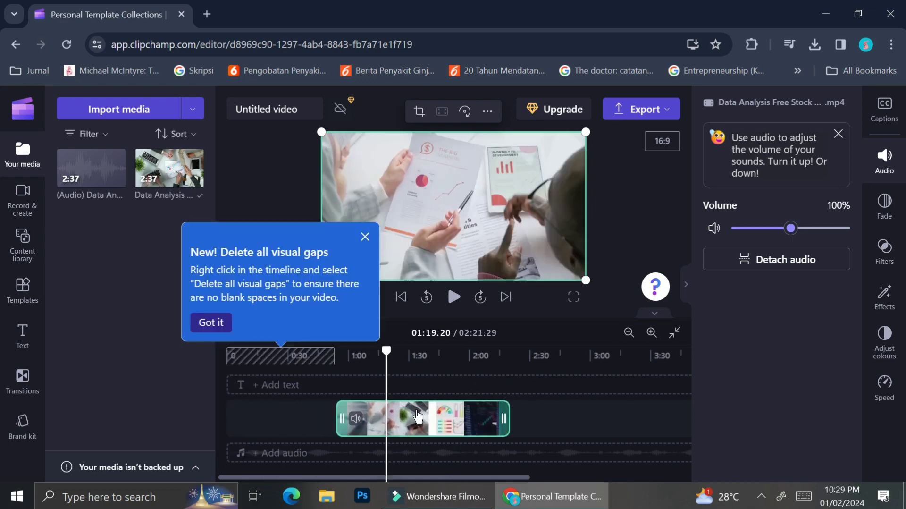
{"action": "left_click", "coordinate": [282, 363]}
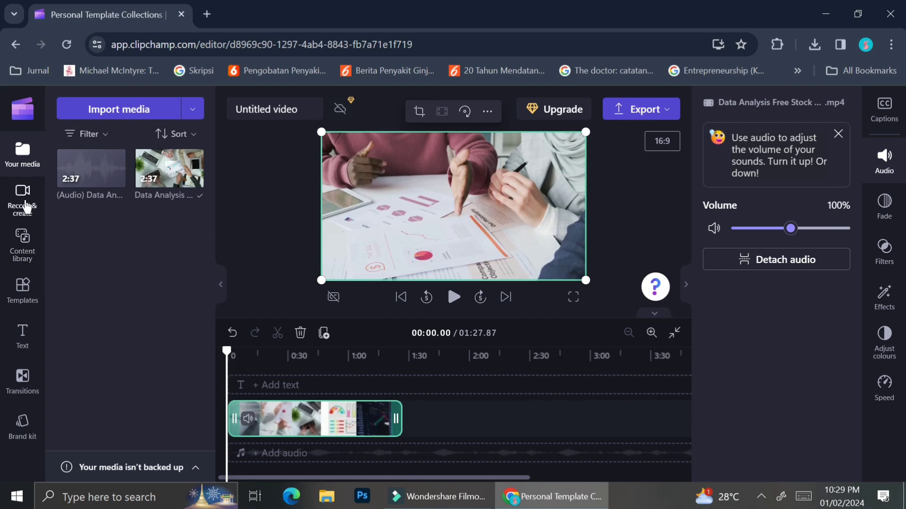
Step: Search the content library for "background" and show all results in the Backgrounds category
{"action": "left_click", "coordinate": [22, 235]}
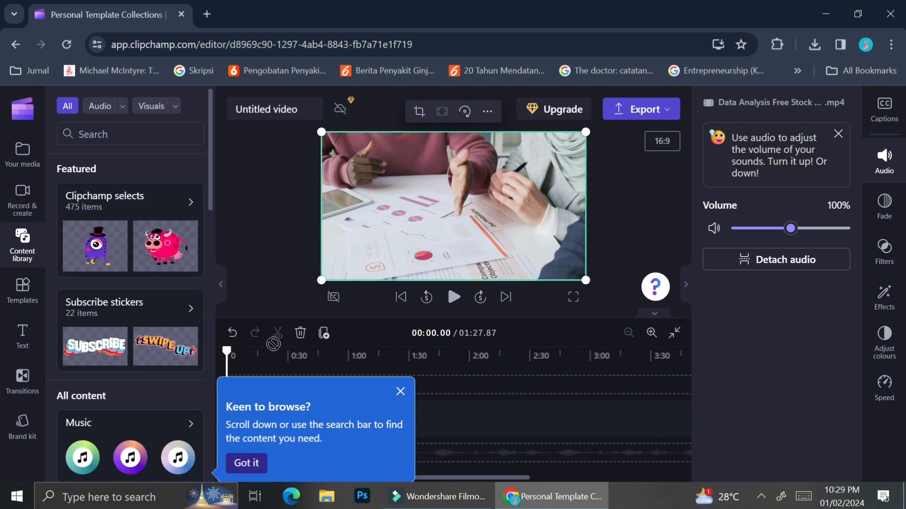
{"action": "left_click", "coordinate": [401, 392]}
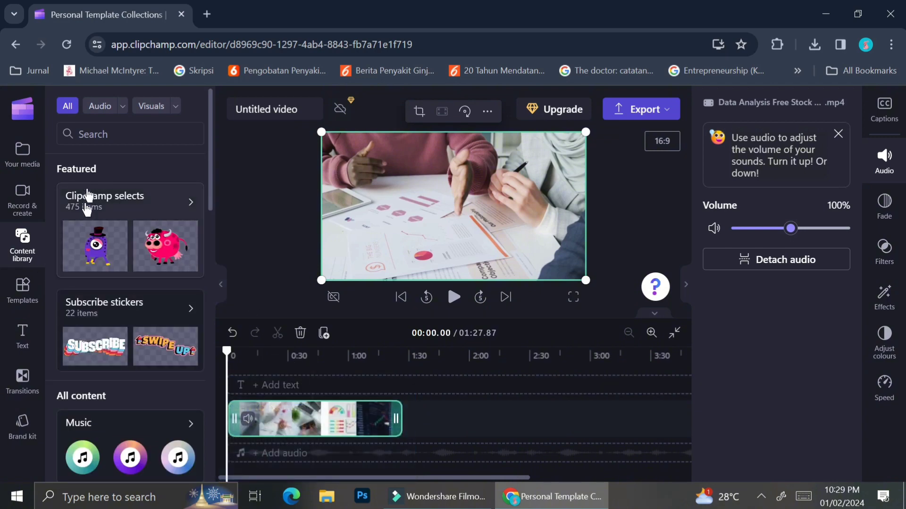
{"action": "left_click", "coordinate": [108, 124]}
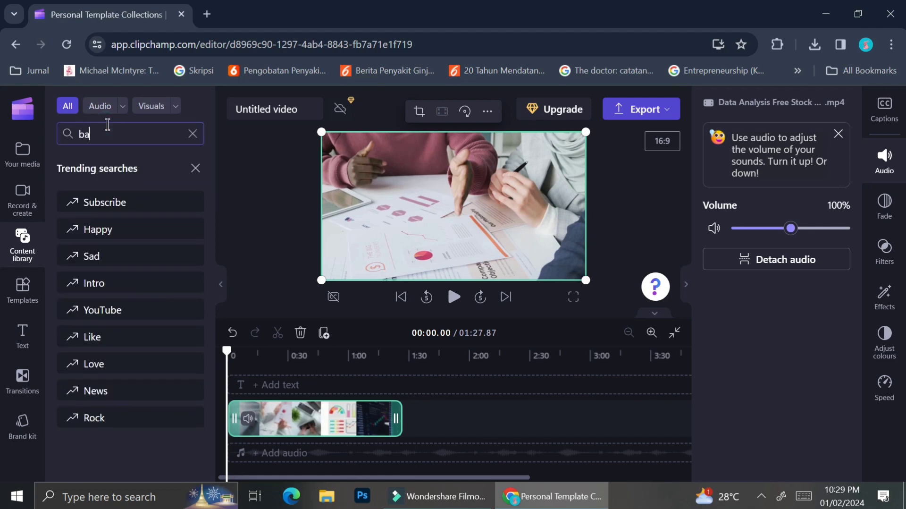
{"action": "type", "text": "backgro"}
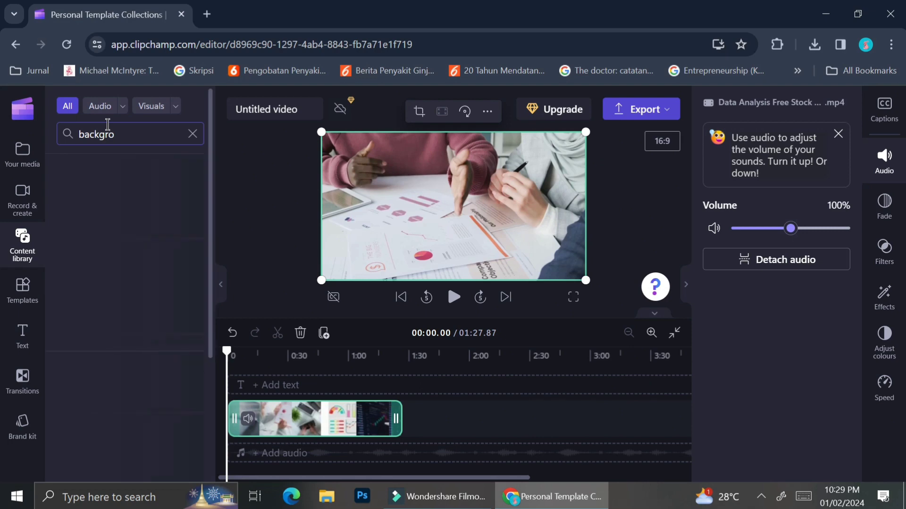
{"action": "type", "text": "und"}
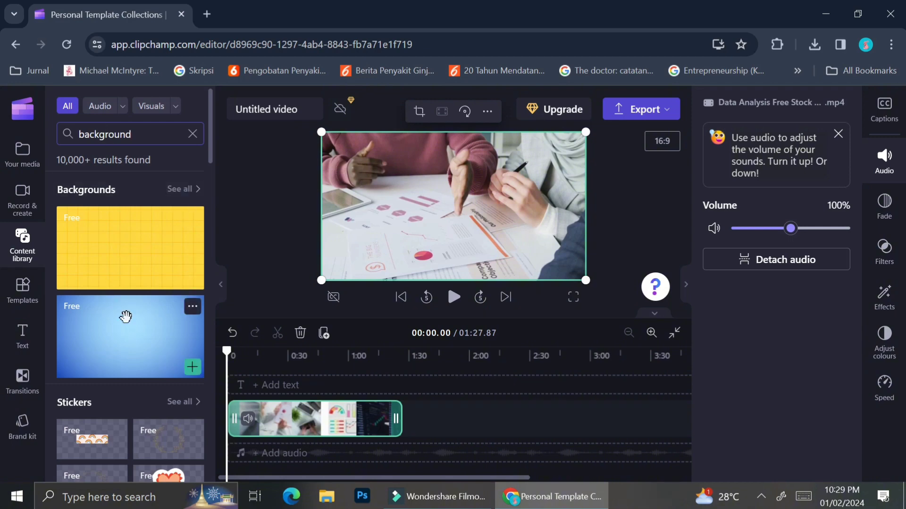
{"action": "scroll", "coordinate": [124, 315], "scroll_direction": "down", "scroll_amount": 2}
{"action": "scroll", "coordinate": [126, 316], "scroll_direction": "up", "scroll_amount": 2}
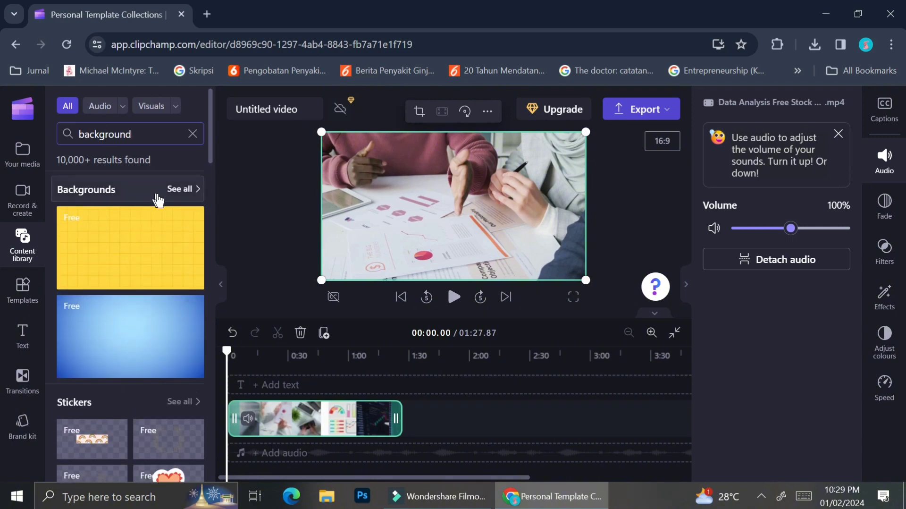
{"action": "left_click", "coordinate": [174, 195]}
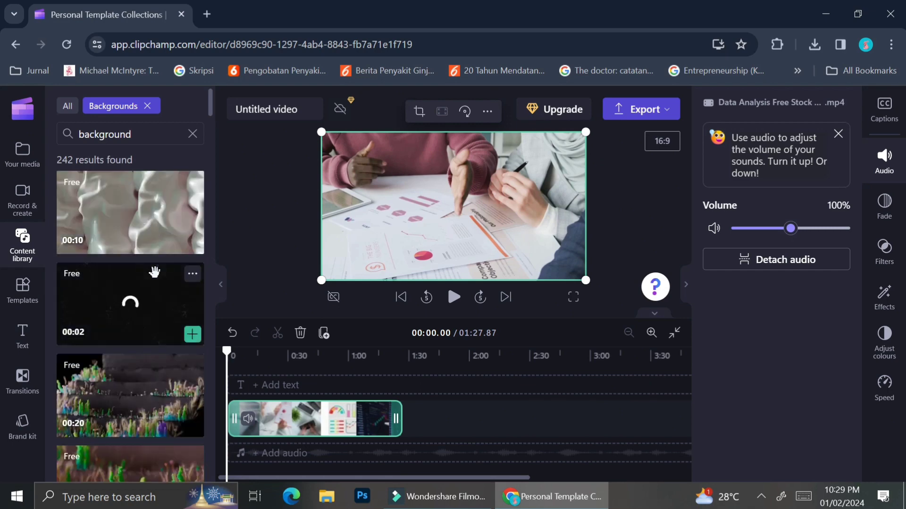
Step: Browse the free and premium items in the Backgrounds results and return to the start of the list
{"action": "scroll", "coordinate": [154, 272], "scroll_direction": "down", "scroll_amount": 2}
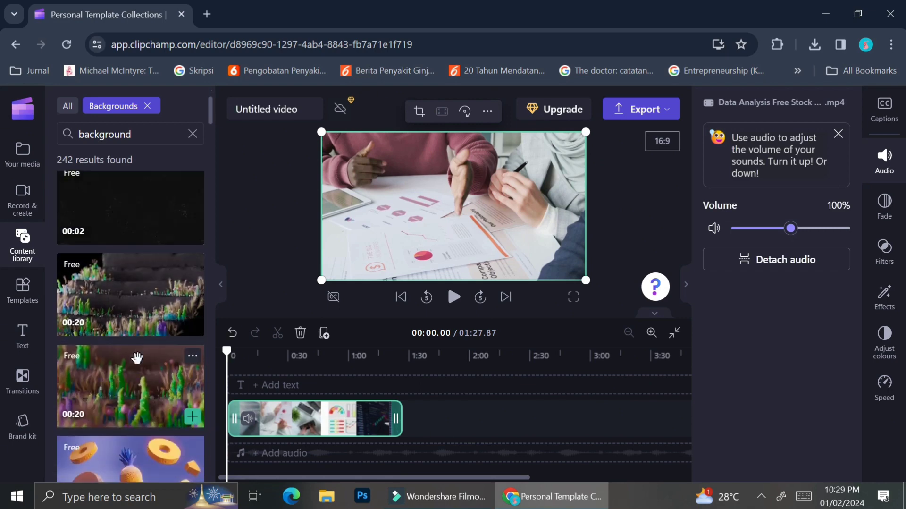
{"action": "scroll", "coordinate": [136, 366], "scroll_direction": "down", "scroll_amount": 3}
{"action": "scroll", "coordinate": [136, 366], "scroll_direction": "down", "scroll_amount": 5}
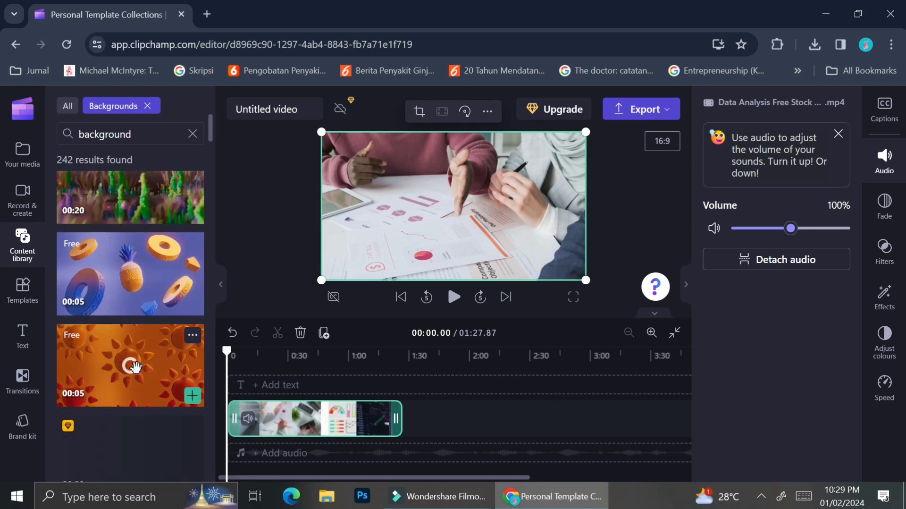
{"action": "scroll", "coordinate": [136, 368], "scroll_direction": "down", "scroll_amount": 4}
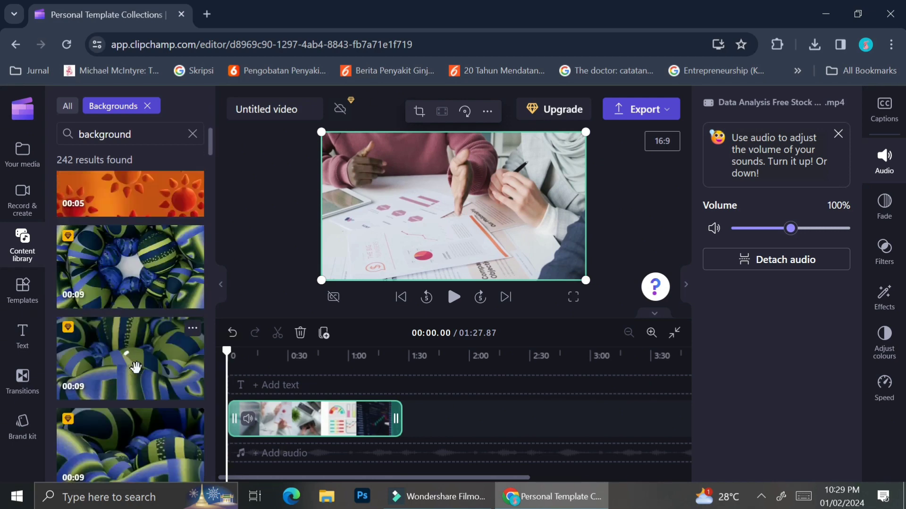
{"action": "scroll", "coordinate": [137, 375], "scroll_direction": "down", "scroll_amount": 4}
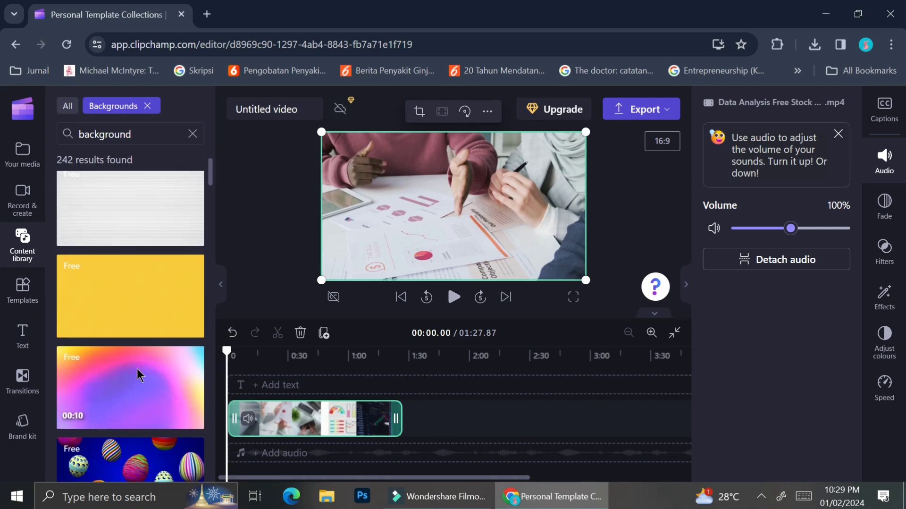
{"action": "scroll", "coordinate": [138, 376], "scroll_direction": "up", "scroll_amount": 8}
{"action": "scroll", "coordinate": [137, 375], "scroll_direction": "up", "scroll_amount": 5}
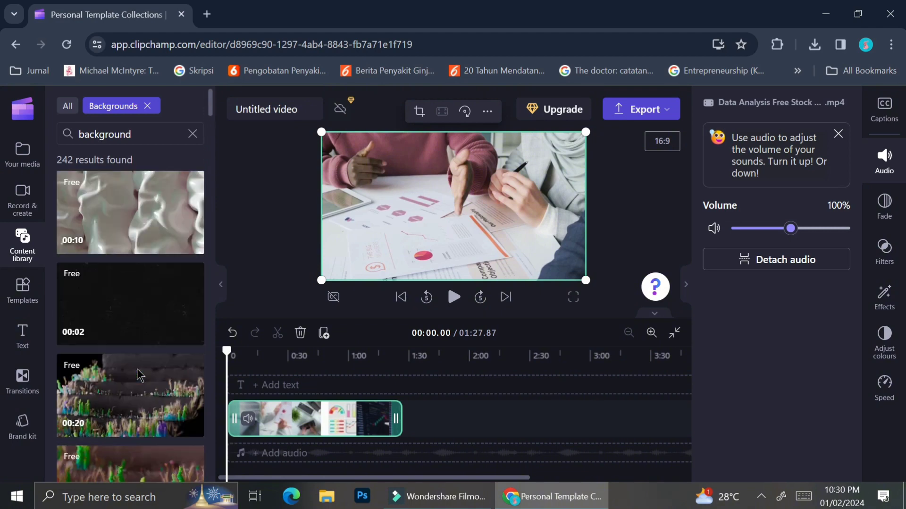
Step: Preview the Wrinkled latex background, view its details, and close them without adding it
{"action": "mouse_move", "coordinate": [151, 194]}
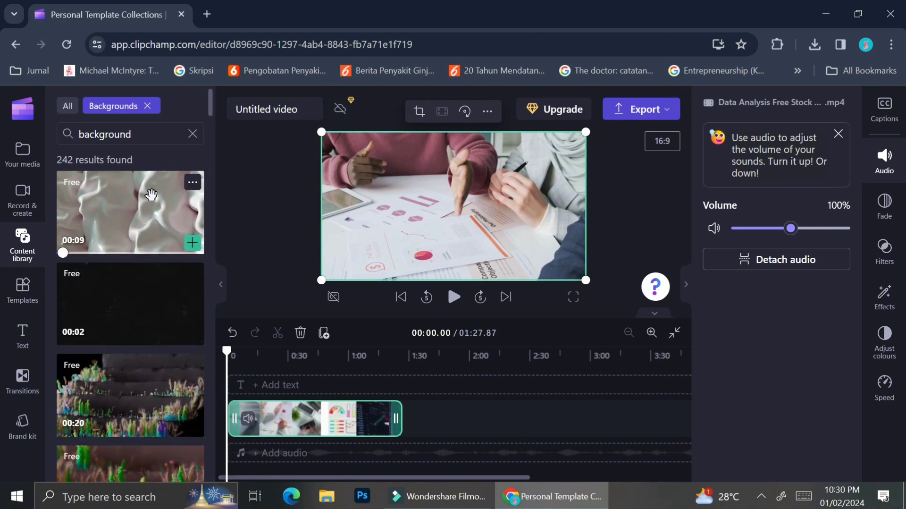
{"action": "left_click", "coordinate": [147, 214]}
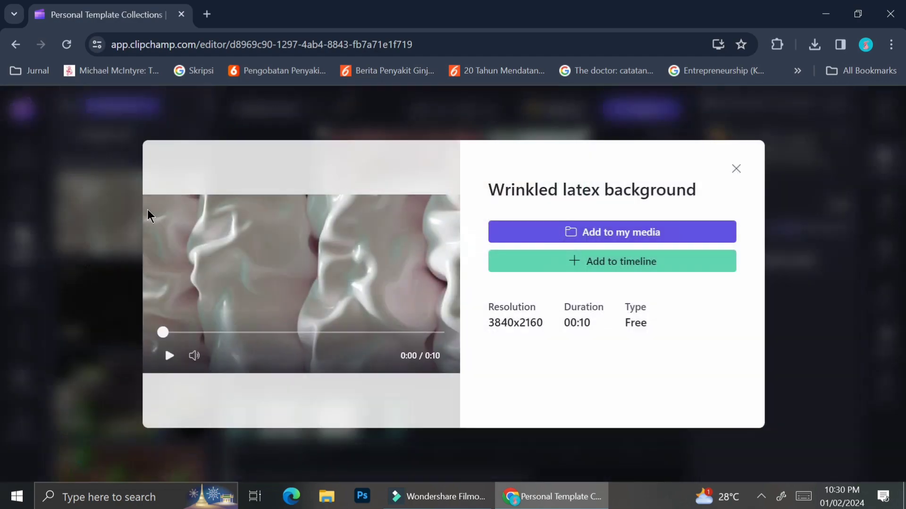
{"action": "key", "text": "Escape"}
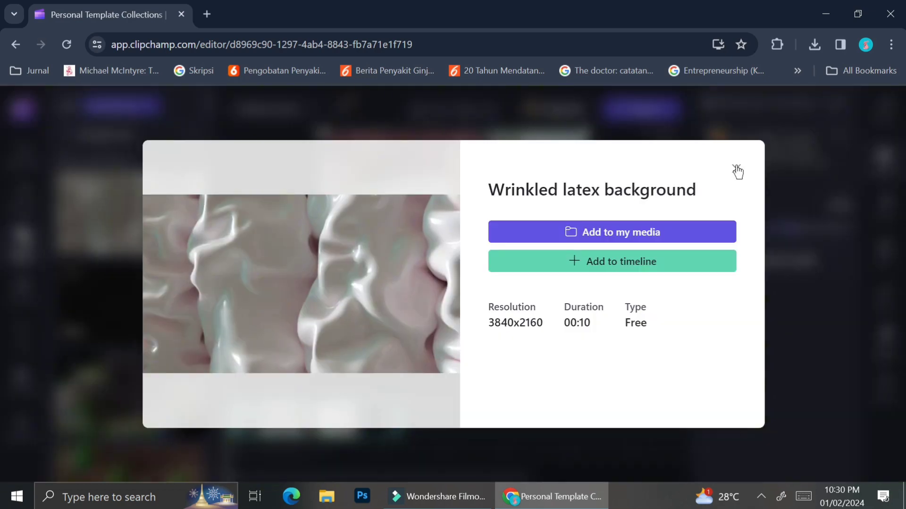
{"action": "left_click", "coordinate": [736, 168]}
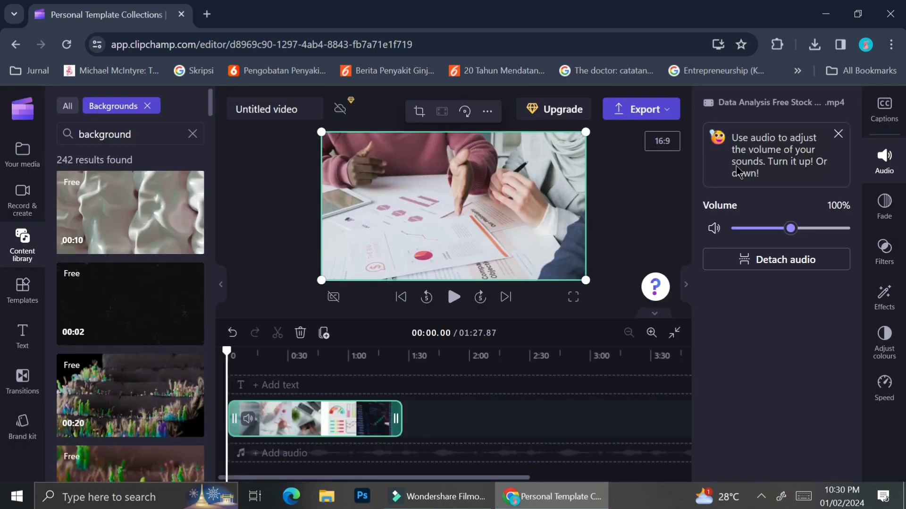
Step: Look further through the background results and open the details of the Comic book background
{"action": "scroll", "coordinate": [129, 299], "scroll_direction": "down", "scroll_amount": 4}
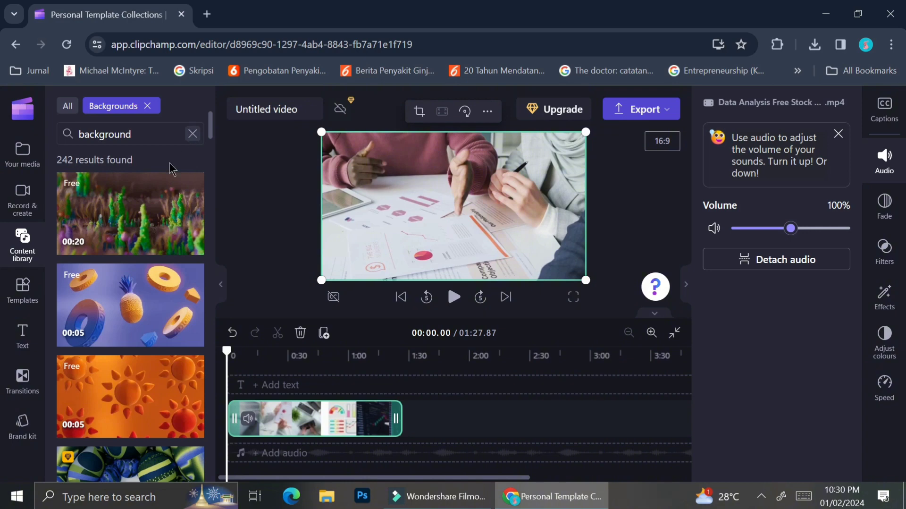
{"action": "mouse_move", "coordinate": [135, 300]}
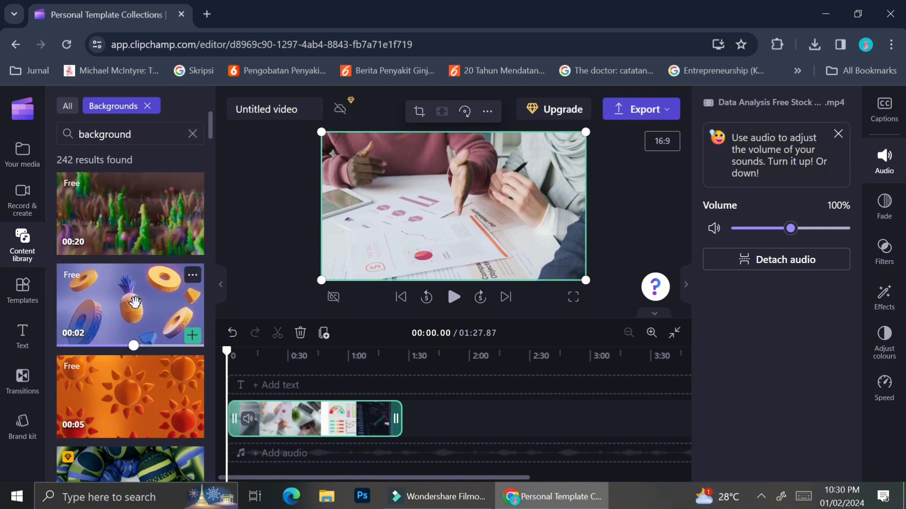
{"action": "scroll", "coordinate": [133, 300], "scroll_direction": "down", "scroll_amount": 5}
{"action": "left_click", "coordinate": [133, 300]}
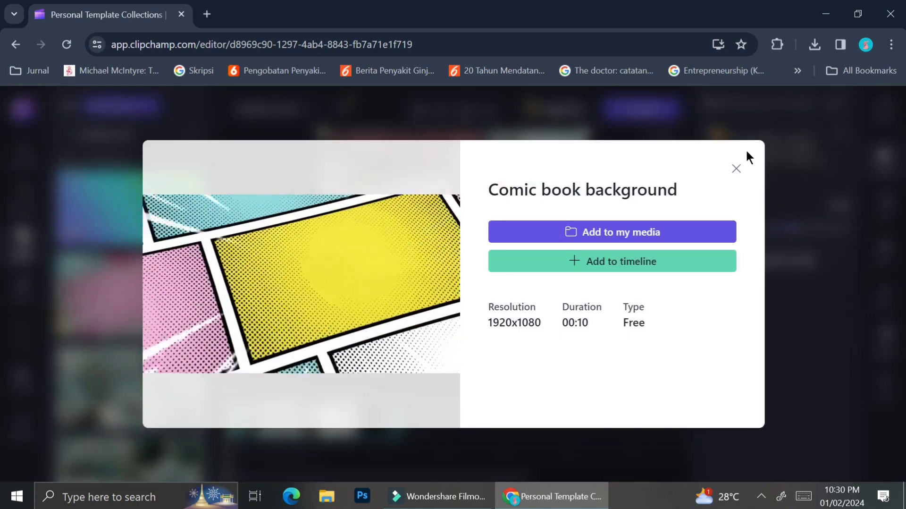
Step: Add the Comic book background to the timeline directly after the stock clip and play the video from about 01:15
{"action": "left_click", "coordinate": [736, 168]}
{"action": "mouse_move", "coordinate": [115, 274]}
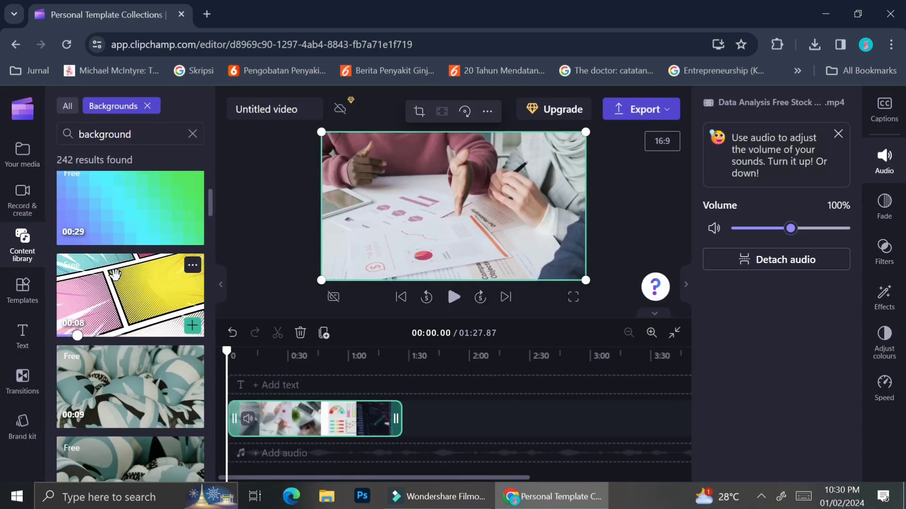
{"action": "mouse_move", "coordinate": [114, 274]}
{"action": "left_mouse_down"}
{"action": "mouse_move", "coordinate": [277, 313]}
{"action": "mouse_move", "coordinate": [557, 420]}
{"action": "mouse_move", "coordinate": [411, 423]}
{"action": "left_mouse_up"}
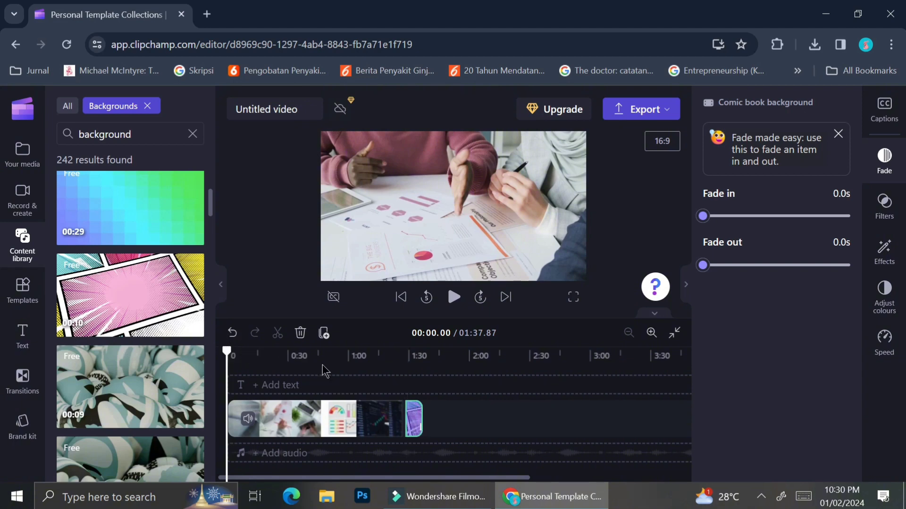
{"action": "left_click", "coordinate": [321, 409]}
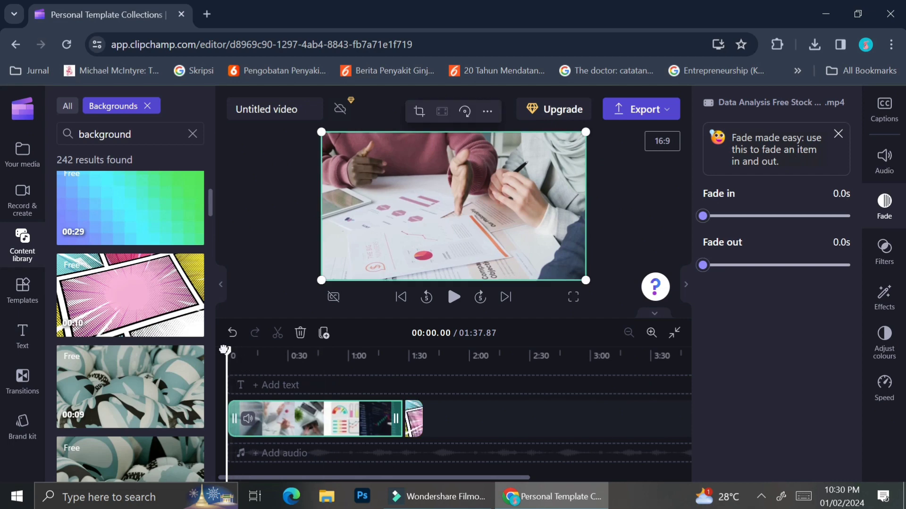
{"action": "left_click_drag", "start_coordinate": [224, 349], "coordinate": [378, 375]}
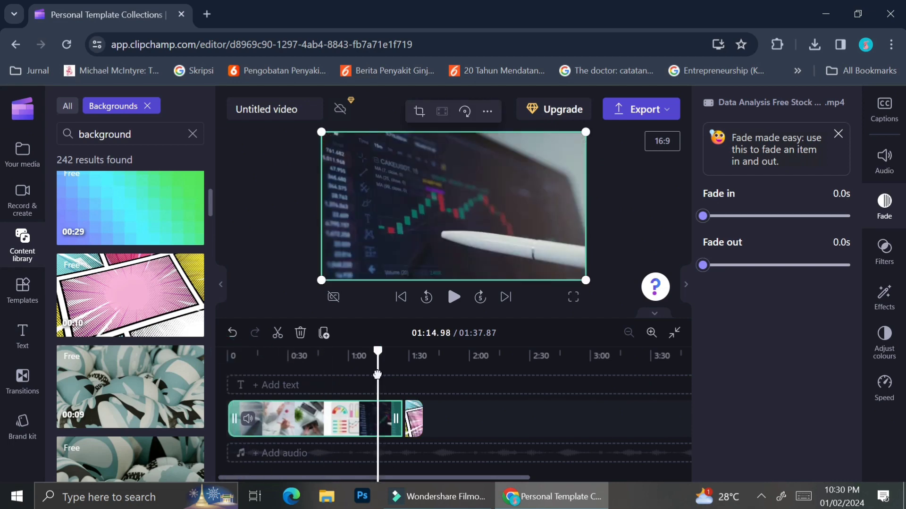
{"action": "key", "text": "space"}
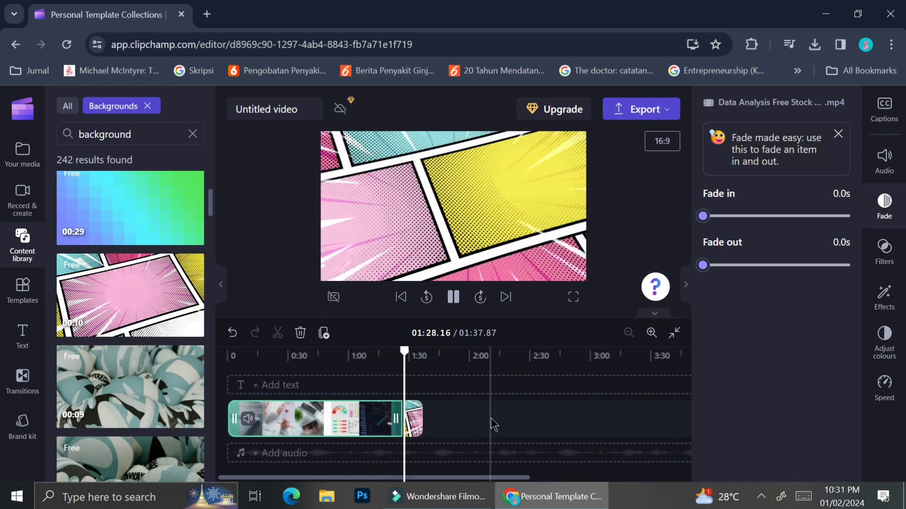
Step: Stack the Comic book background on its own track beneath the stock clip, stretched to the clip's full length
{"action": "left_click", "coordinate": [411, 417]}
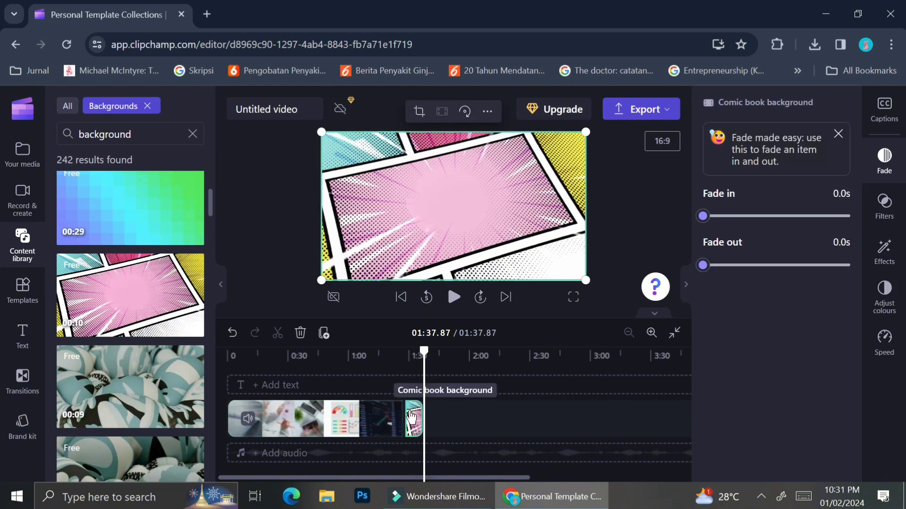
{"action": "left_click_drag", "start_coordinate": [411, 417], "coordinate": [412, 396]}
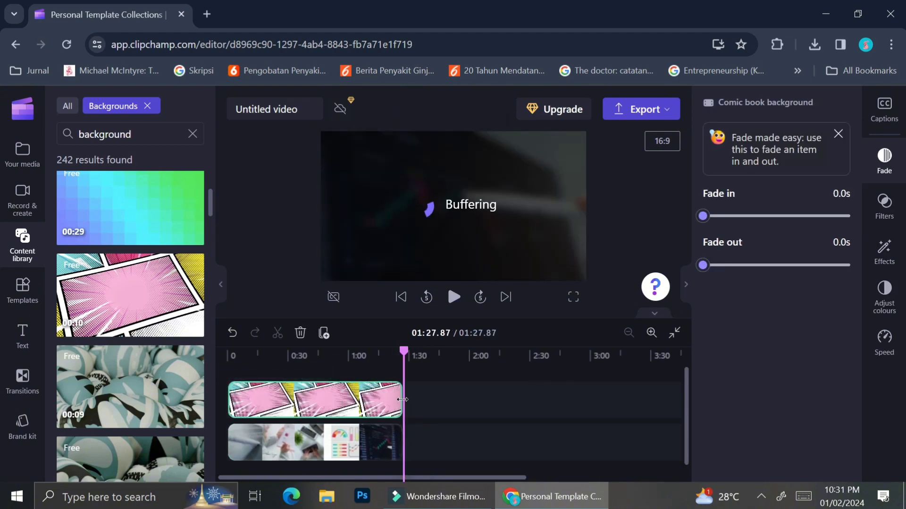
{"action": "left_click", "coordinate": [357, 427]}
{"action": "left_click_drag", "start_coordinate": [335, 407], "coordinate": [327, 466]}
{"action": "left_click", "coordinate": [332, 414]}
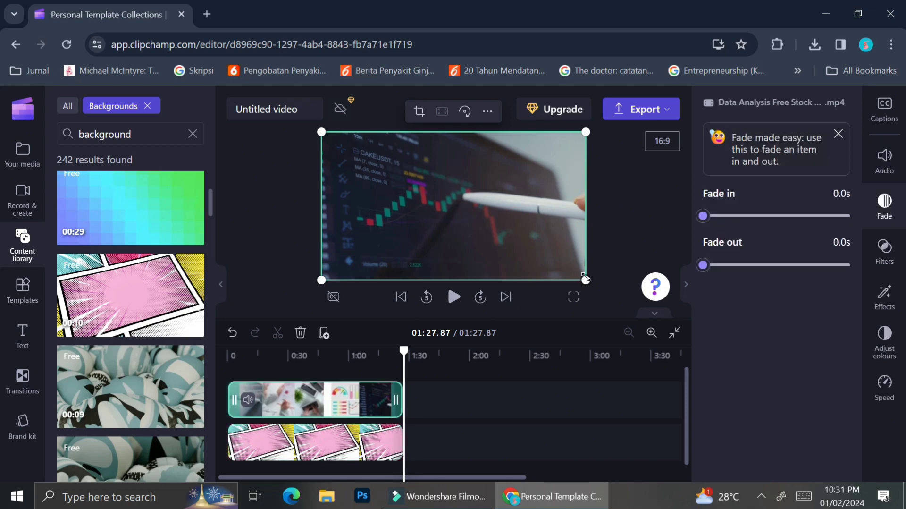
Step: Shrink the stock clip to about half size, centre it over the comic background, and play the result from near the start
{"action": "left_click_drag", "start_coordinate": [586, 279], "coordinate": [453, 106]}
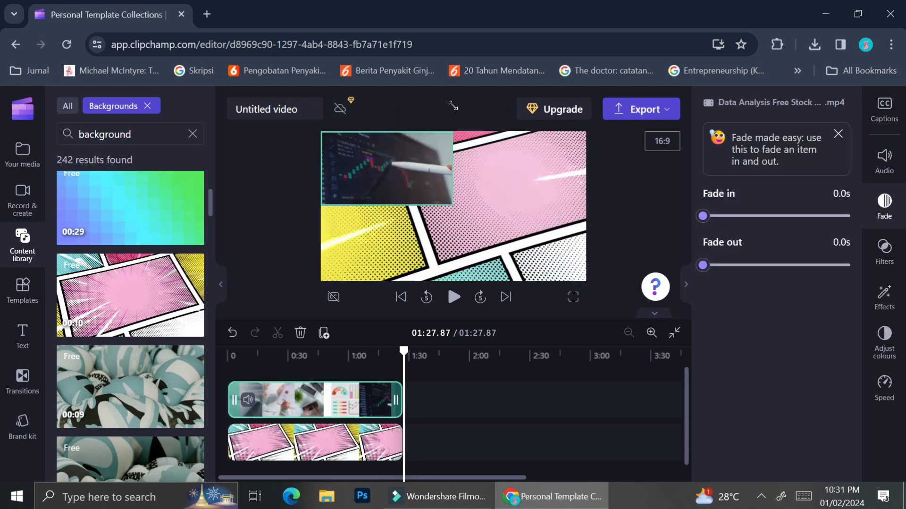
{"action": "left_click_drag", "start_coordinate": [457, 166], "coordinate": [456, 169]}
{"action": "left_click_drag", "start_coordinate": [380, 160], "coordinate": [449, 190]}
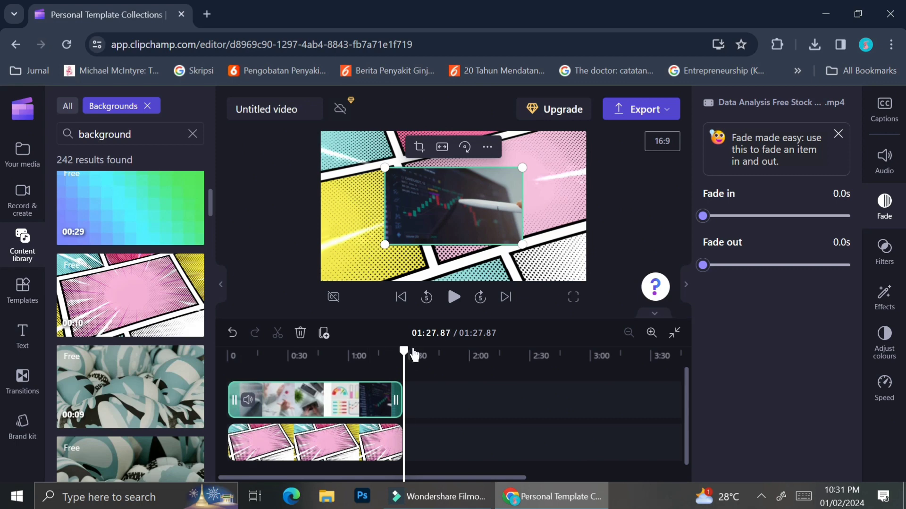
{"action": "key", "text": "space"}
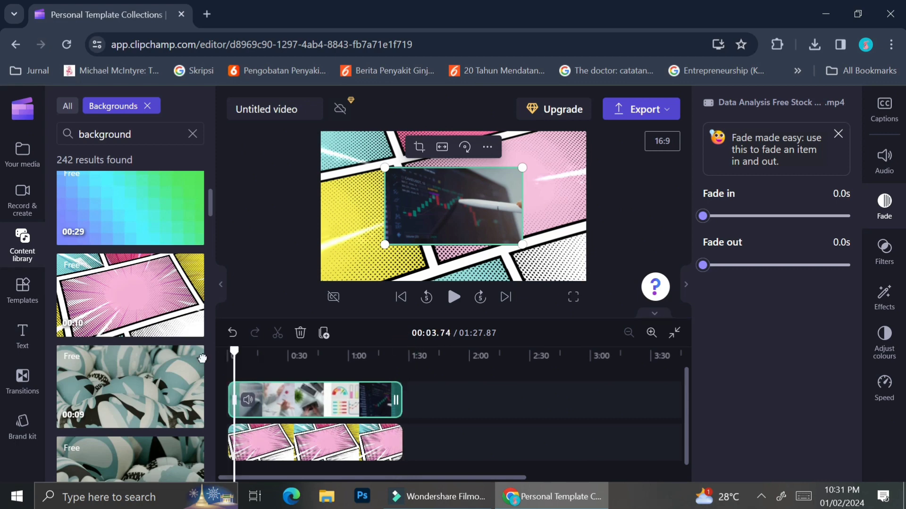
{"action": "mouse_move", "coordinate": [200, 363]}
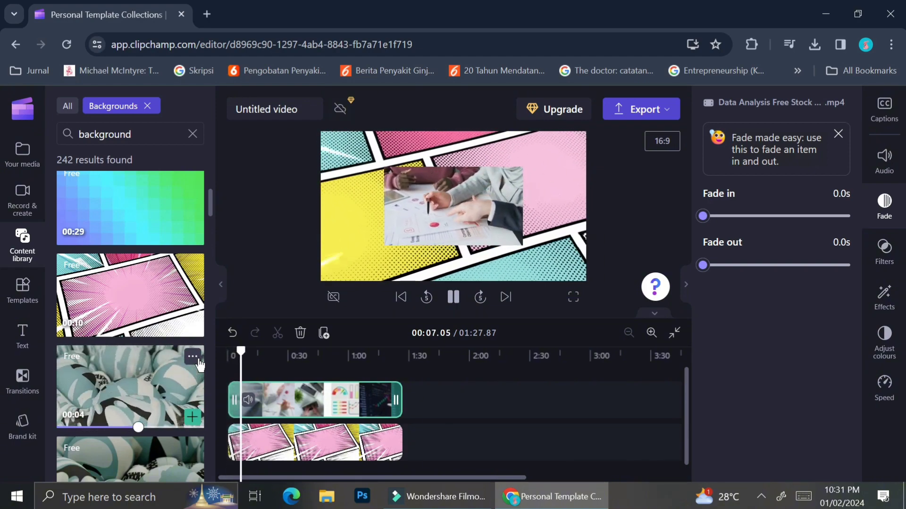
{"action": "key", "text": "space"}
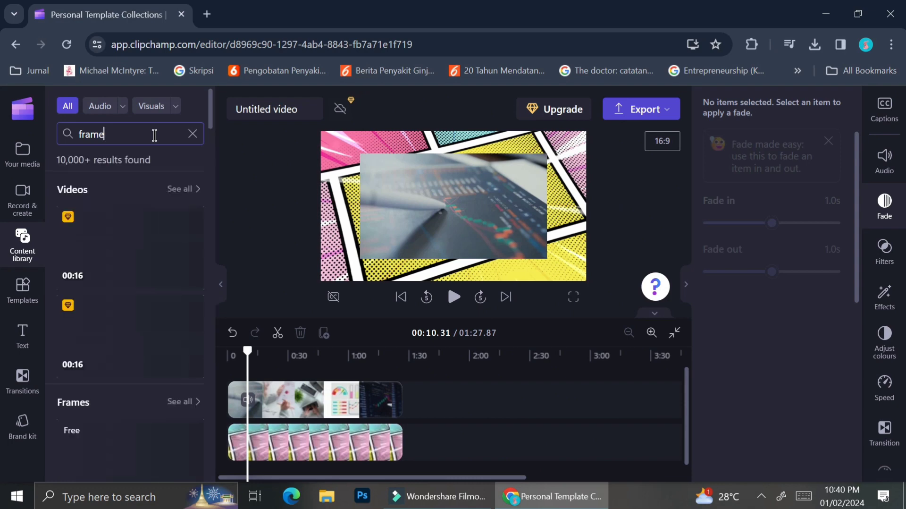
Step: Find the Gray frame icon among the stickers in the "frame" results and add it to the project media
{"action": "scroll", "coordinate": [70, 302], "scroll_direction": "down", "scroll_amount": 9}
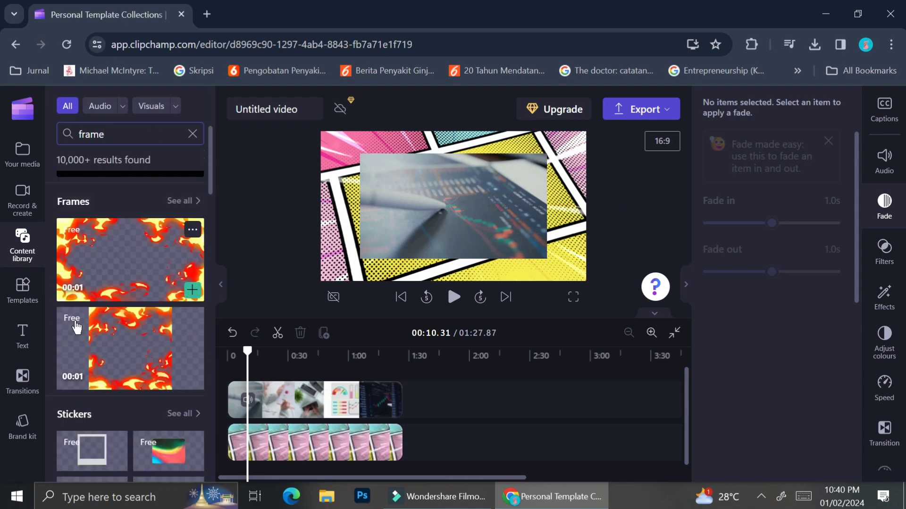
{"action": "scroll", "coordinate": [68, 310], "scroll_direction": "up", "scroll_amount": 1}
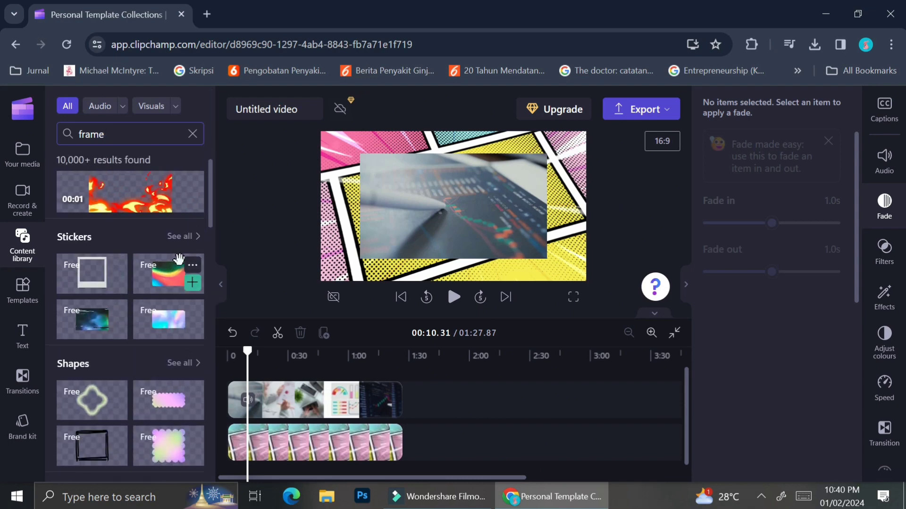
{"action": "left_click", "coordinate": [93, 280]}
{"action": "left_click", "coordinate": [554, 217]}
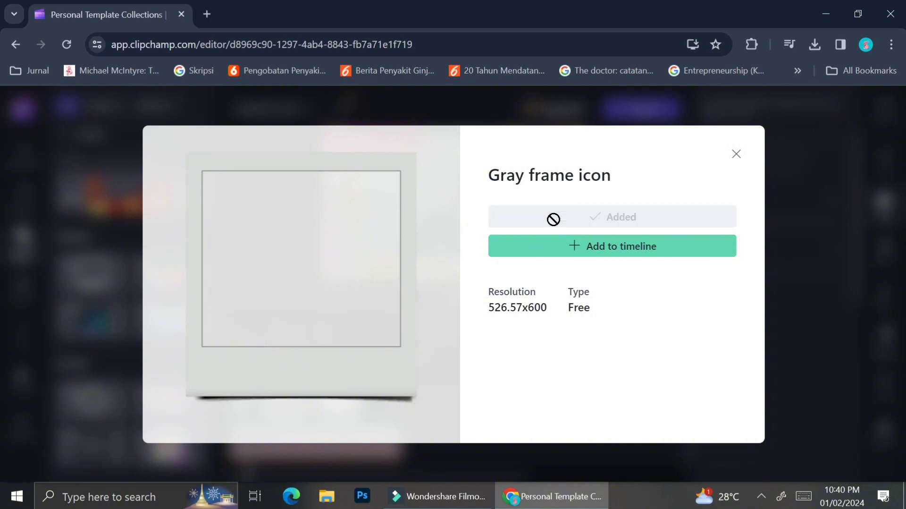
{"action": "left_click", "coordinate": [735, 152]}
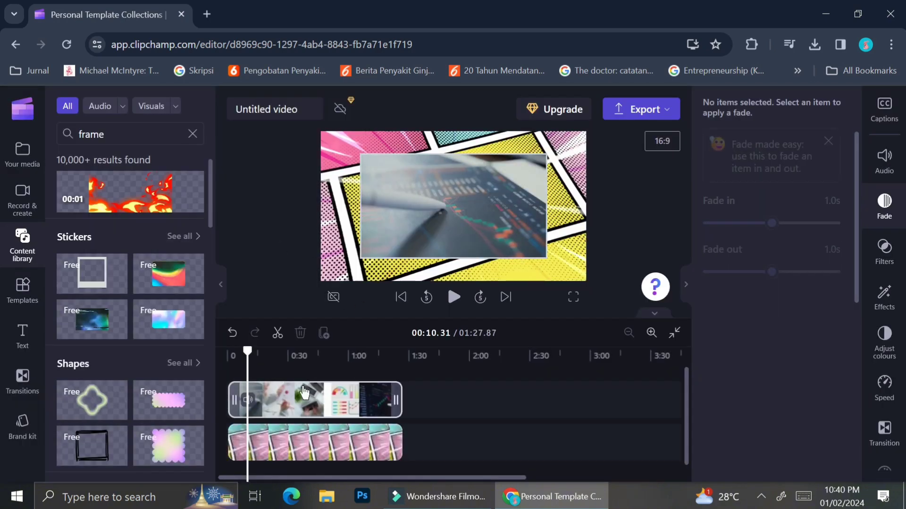
{"action": "left_click", "coordinate": [83, 288]}
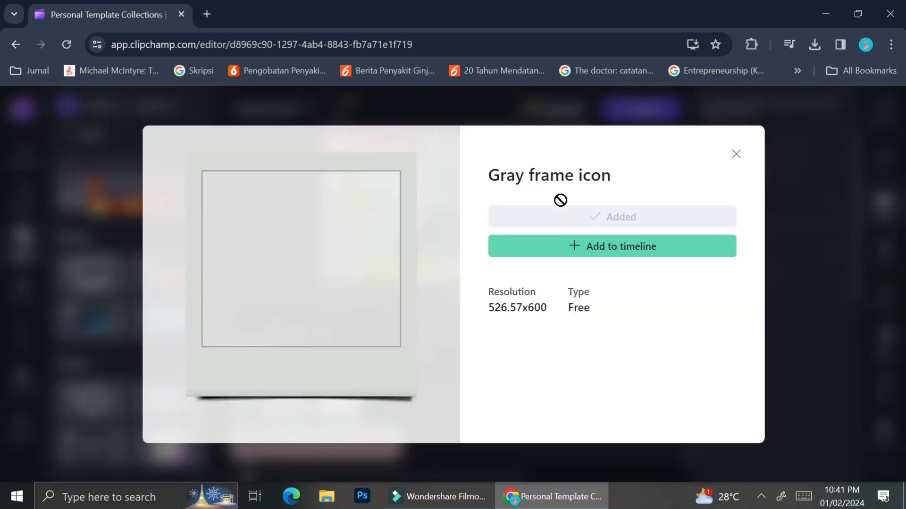
{"action": "left_click", "coordinate": [734, 154]}
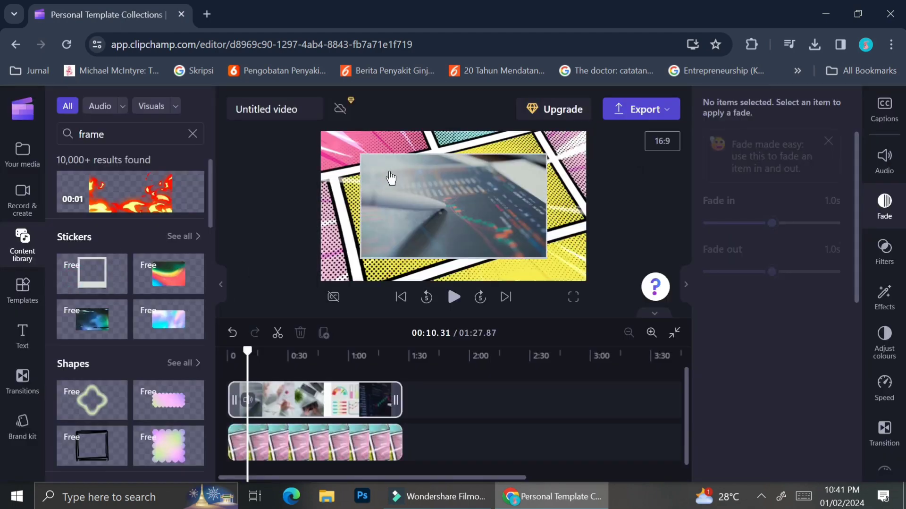
{"action": "left_click", "coordinate": [97, 279]}
{"action": "left_click", "coordinate": [737, 155]}
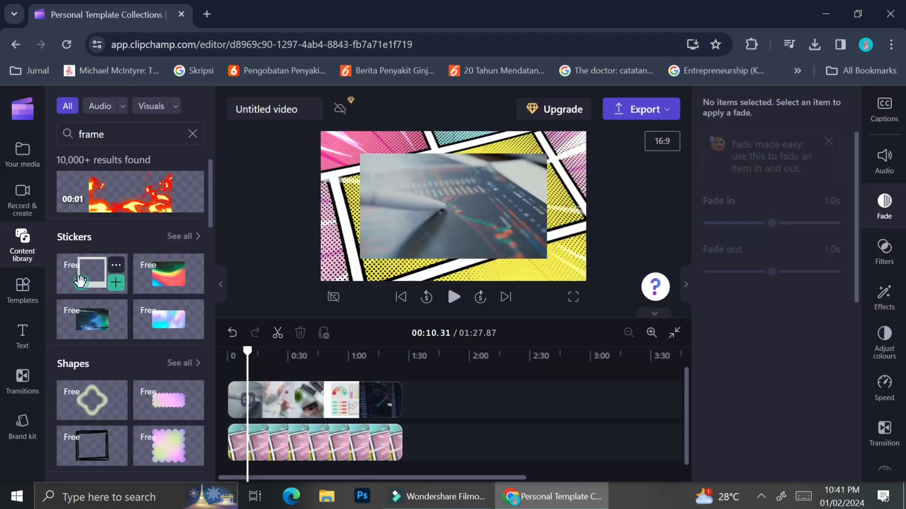
Step: Place the Gray frame icon above the stock clip and arrange both, reduced in size, in the upper-left part of the canvas
{"action": "left_click_drag", "start_coordinate": [92, 273], "coordinate": [430, 246]}
{"action": "left_click_drag", "start_coordinate": [512, 206], "coordinate": [451, 197]}
{"action": "left_click_drag", "start_coordinate": [491, 247], "coordinate": [469, 227]}
{"action": "left_click_drag", "start_coordinate": [405, 193], "coordinate": [413, 191]}
Step: Crop the left and right sides of the stock clip so it fits within the gray frame
{"action": "left_click", "coordinate": [360, 119]}
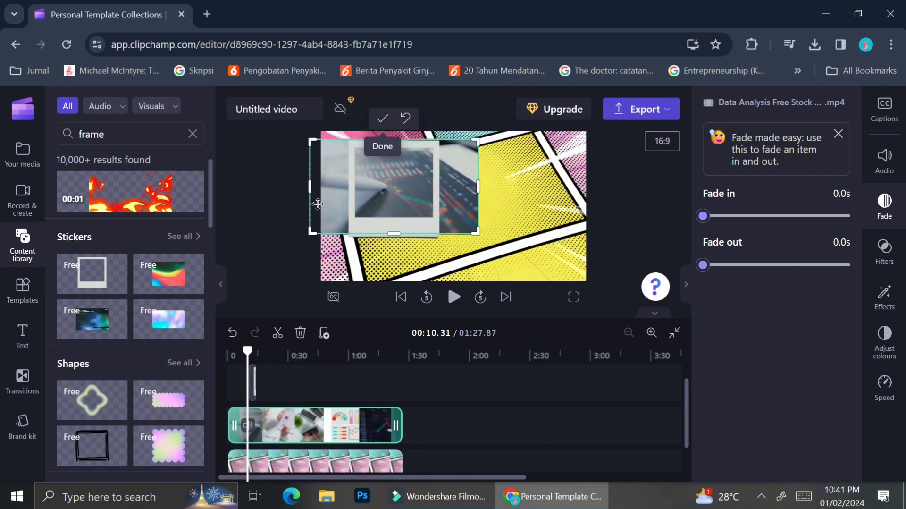
{"action": "left_click_drag", "start_coordinate": [309, 187], "coordinate": [354, 194]}
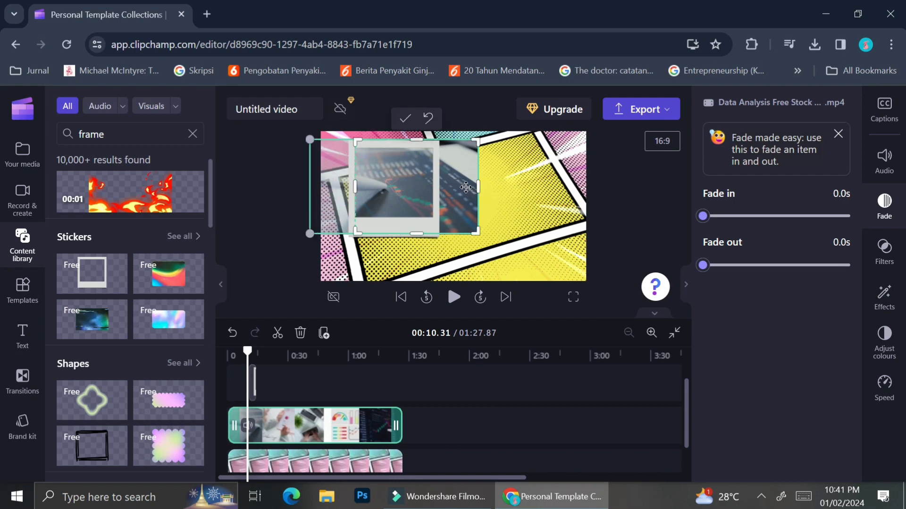
{"action": "left_click_drag", "start_coordinate": [478, 187], "coordinate": [438, 186]}
{"action": "left_click", "coordinate": [493, 205]}
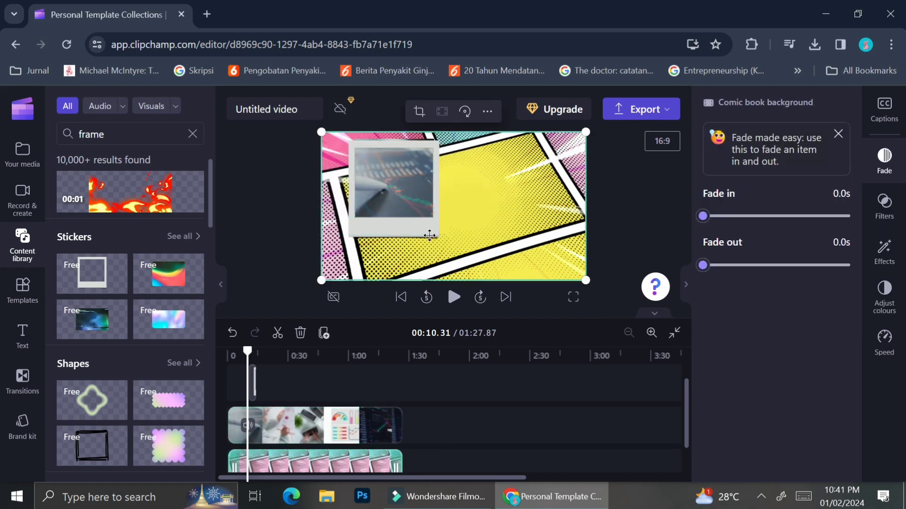
Step: Try filling the canvas with the Gray frame icon, and undo the change
{"action": "left_click", "coordinate": [411, 232]}
{"action": "scroll", "coordinate": [311, 424], "scroll_direction": "down", "scroll_amount": 1}
{"action": "scroll", "coordinate": [312, 424], "scroll_direction": "up", "scroll_amount": 1}
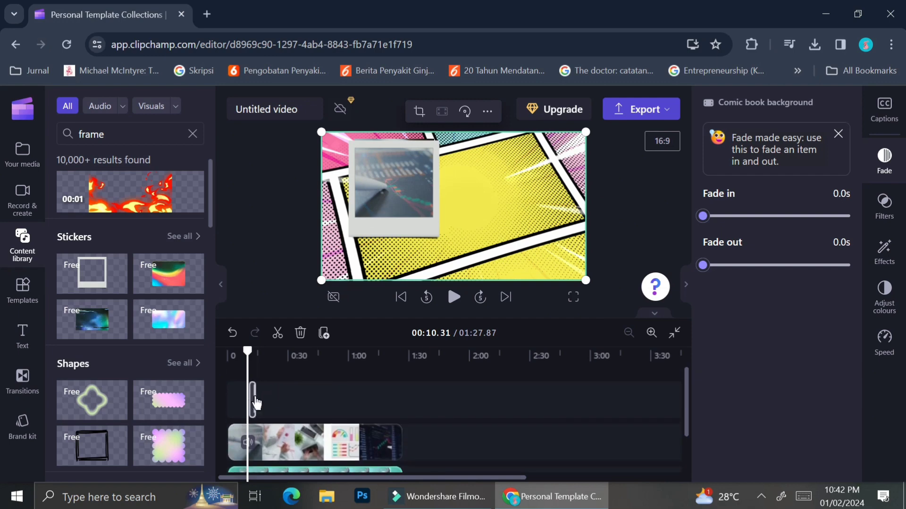
{"action": "left_click", "coordinate": [255, 397]}
{"action": "left_click", "coordinate": [384, 120]}
{"action": "key", "text": "ctrl+z"}
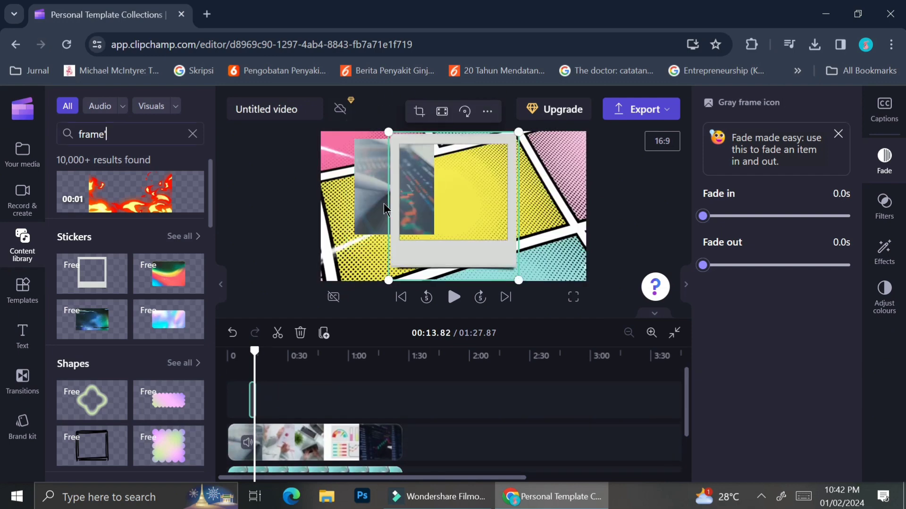
{"action": "left_click", "coordinate": [333, 398]}
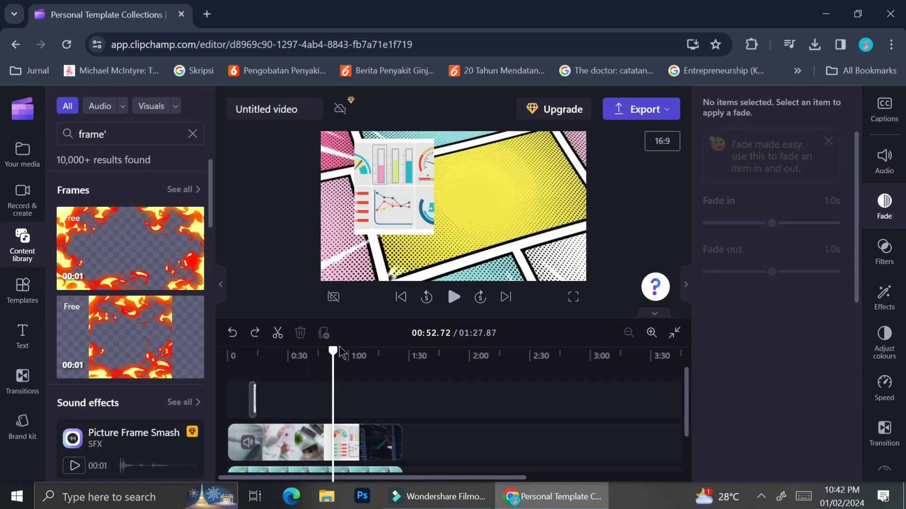
Step: Extend the Gray frame icon on the timeline so it spans from the start to the end of the stock clip
{"action": "left_click", "coordinate": [258, 367]}
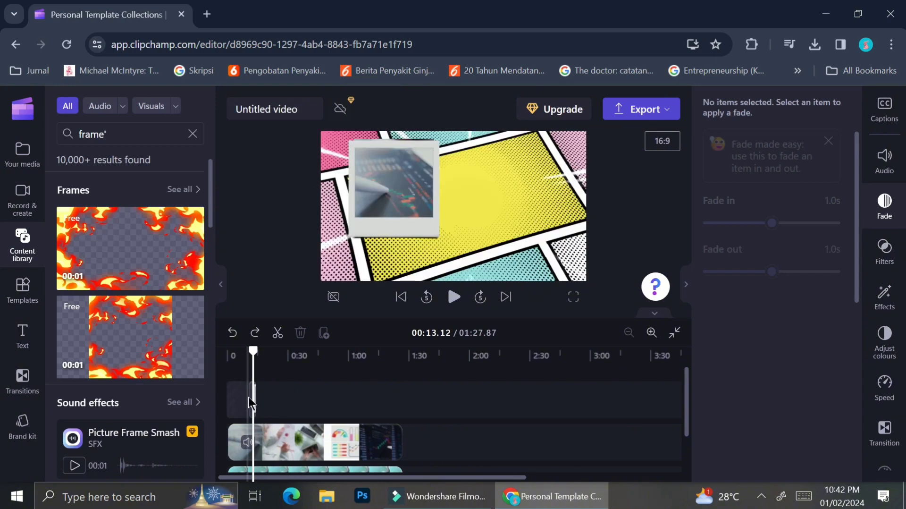
{"action": "left_click", "coordinate": [250, 399]}
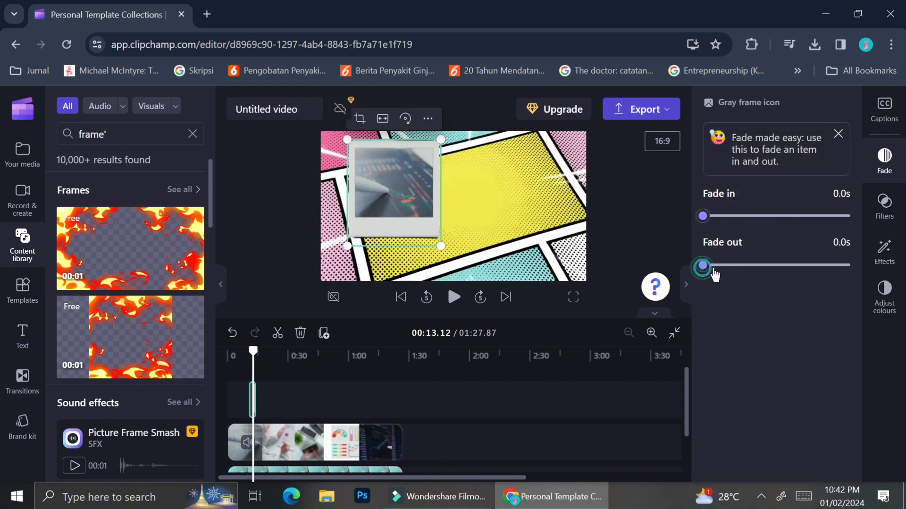
{"action": "scroll", "coordinate": [301, 385], "scroll_direction": "up", "scroll_amount": 3}
{"action": "left_click_drag", "start_coordinate": [286, 399], "coordinate": [592, 411]}
{"action": "scroll", "coordinate": [441, 378], "scroll_direction": "left", "scroll_amount": 1}
{"action": "left_click_drag", "start_coordinate": [292, 401], "coordinate": [228, 402]}
{"action": "scroll", "coordinate": [295, 416], "scroll_direction": "right", "scroll_amount": 4}
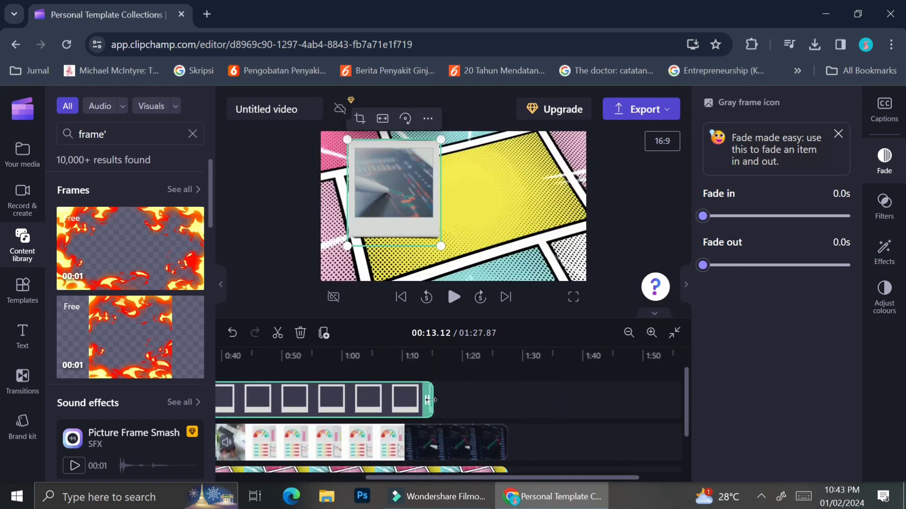
{"action": "left_click_drag", "start_coordinate": [427, 398], "coordinate": [506, 397]}
{"action": "scroll", "coordinate": [313, 374], "scroll_direction": "left", "scroll_amount": 5}
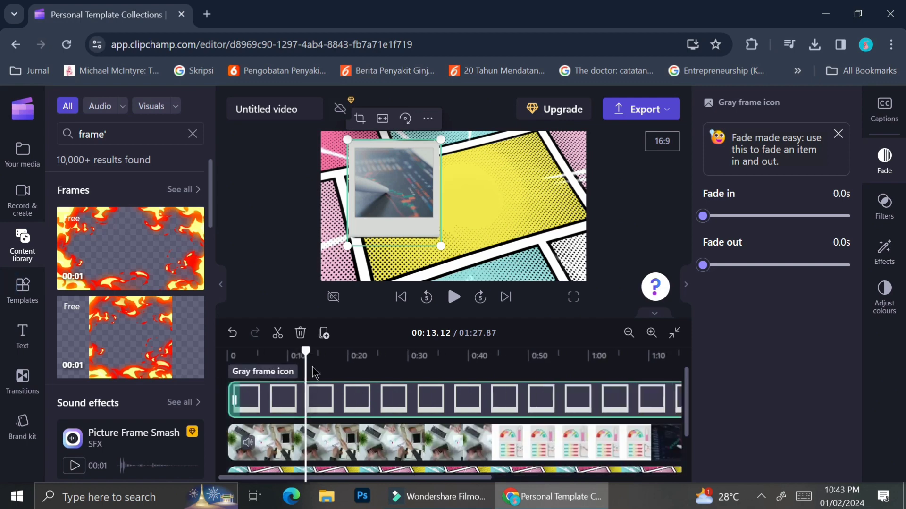
Step: Duplicate the Gray frame icon onto its own track starting at zero and move the copy to the canvas's lower right
{"action": "scroll", "coordinate": [356, 404], "scroll_direction": "down", "scroll_amount": 3}
{"action": "key", "text": "ctrl+v"}
{"action": "left_click_drag", "start_coordinate": [341, 370], "coordinate": [298, 390]}
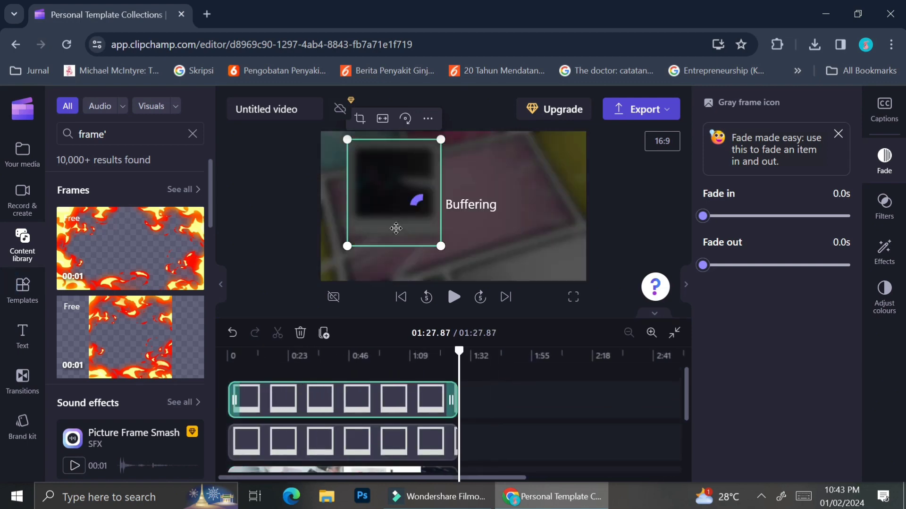
{"action": "left_click_drag", "start_coordinate": [400, 226], "coordinate": [493, 255]}
Step: Copy the cropped stock clip and place the copy on a new track between the original clip and the comic background
{"action": "scroll", "coordinate": [494, 424], "scroll_direction": "down", "scroll_amount": 3}
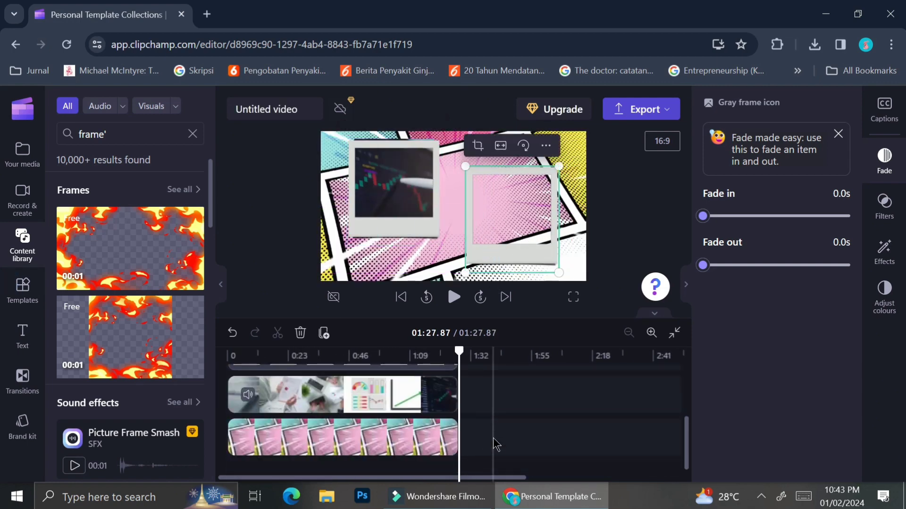
{"action": "left_click", "coordinate": [366, 396]}
{"action": "key", "text": "ctrl+c"}
{"action": "key", "text": "ctrl+v"}
{"action": "left_click_drag", "start_coordinate": [437, 385], "coordinate": [222, 429]}
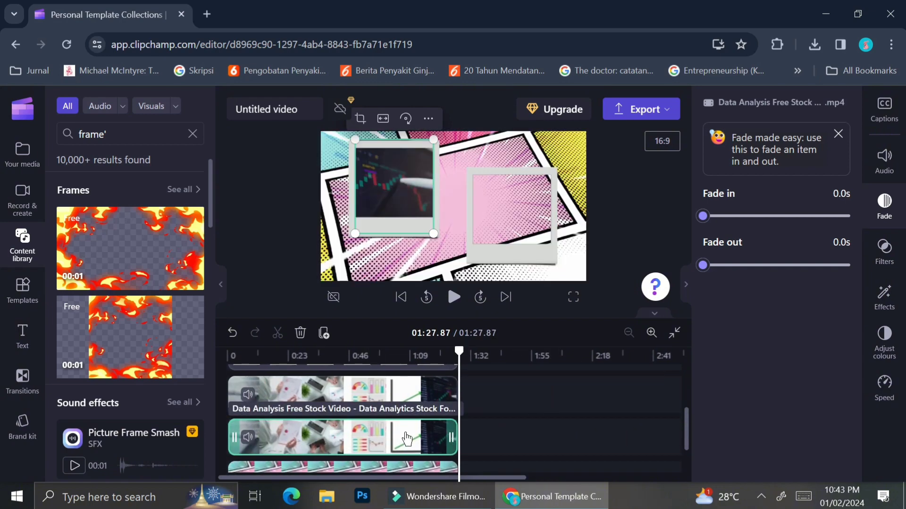
Step: Shift the copied clip later, extend its start back to near the timeline start, and trim its end to match the other tracks
{"action": "left_click_drag", "start_coordinate": [404, 438], "coordinate": [503, 438]}
{"action": "left_click_drag", "start_coordinate": [328, 437], "coordinate": [232, 436]}
{"action": "left_click_drag", "start_coordinate": [555, 443], "coordinate": [457, 449]}
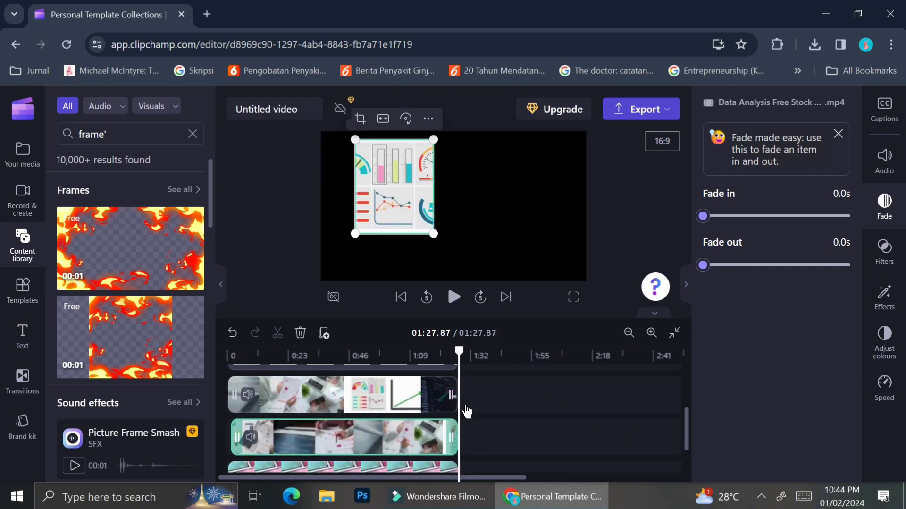
Step: Align the copied clip with the start of the timeline and place it over the second gray frame
{"action": "left_click", "coordinate": [425, 355]}
{"action": "left_click_drag", "start_coordinate": [425, 349], "coordinate": [176, 361]}
{"action": "left_click_drag", "start_coordinate": [305, 430], "coordinate": [302, 430]}
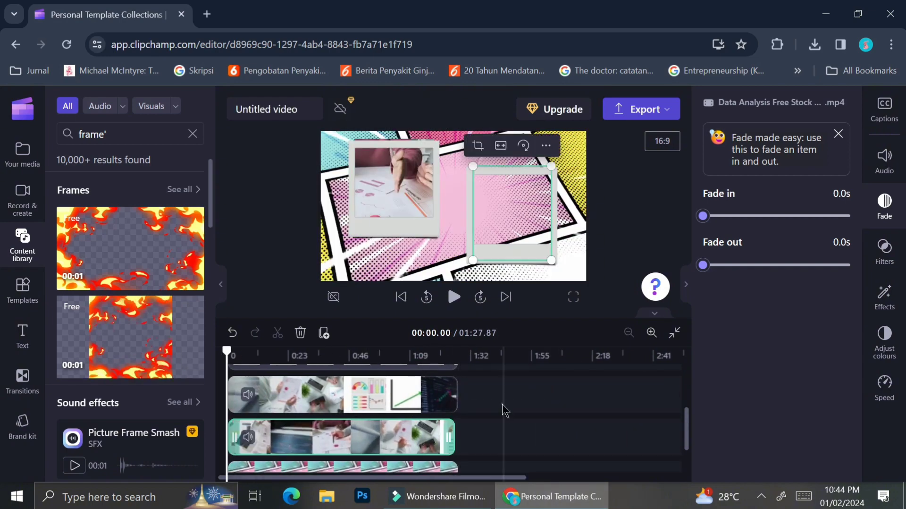
Step: Play the video from the beginning to preview both stock clips inside their gray frames
{"action": "left_click", "coordinate": [504, 411]}
{"action": "scroll", "coordinate": [285, 384], "scroll_direction": "up", "scroll_amount": 1}
{"action": "left_click", "coordinate": [283, 385]}
{"action": "key", "text": "space"}
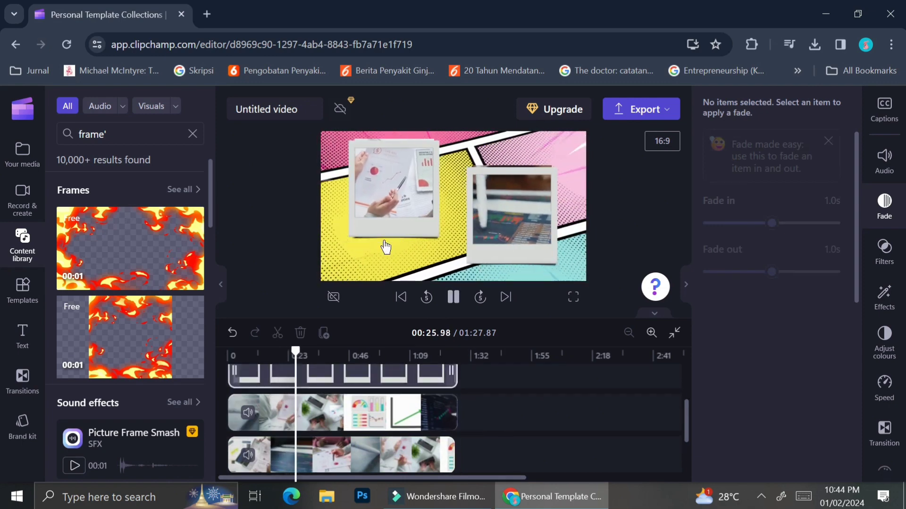
Step: Adjust the crop of both stock clips so each one fits inside its gray frame on the canvas
{"action": "left_click", "coordinate": [406, 202]}
{"action": "left_click", "coordinate": [269, 430]}
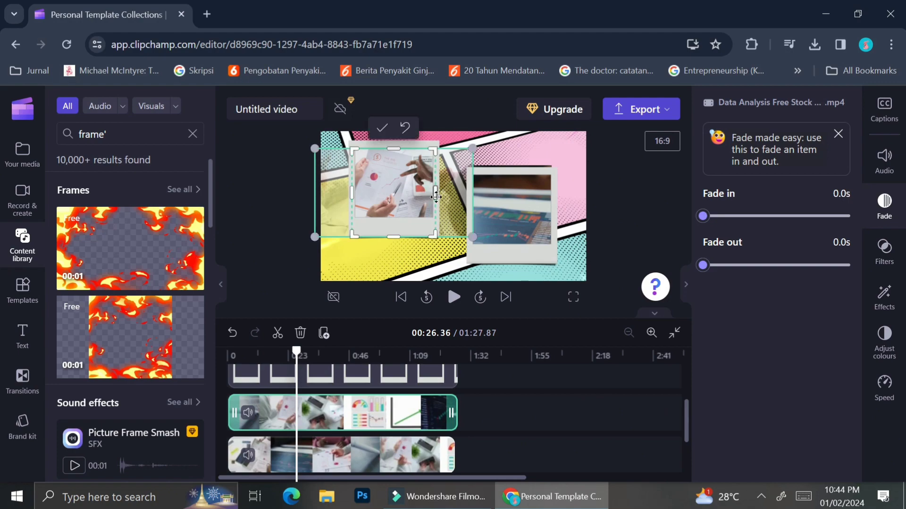
{"action": "left_click", "coordinate": [512, 212]}
{"action": "left_click", "coordinate": [330, 451]}
{"action": "left_click", "coordinate": [263, 355]}
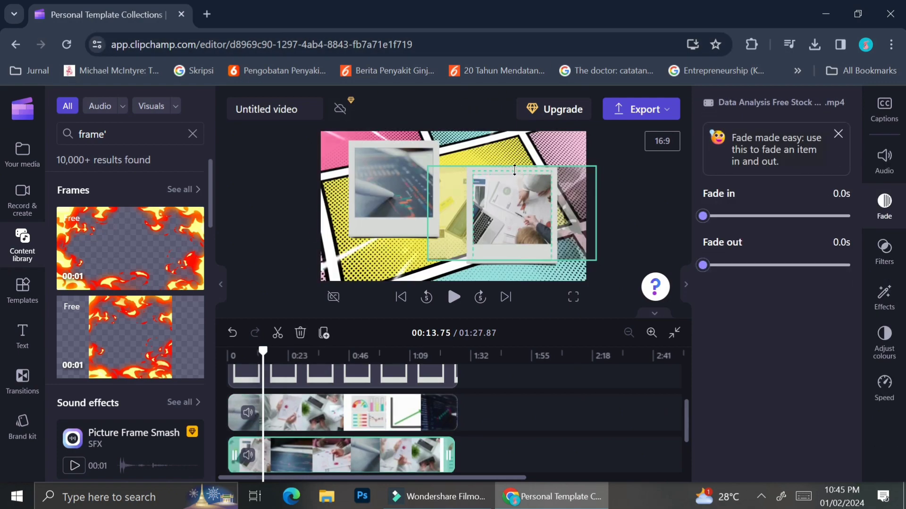
Step: Play the video from about 10 seconds to check the recropped clips, then stop playback
{"action": "left_click", "coordinate": [512, 392]}
{"action": "left_click", "coordinate": [253, 355]}
{"action": "scroll", "coordinate": [253, 381], "scroll_direction": "up", "scroll_amount": 1}
{"action": "key", "text": "space"}
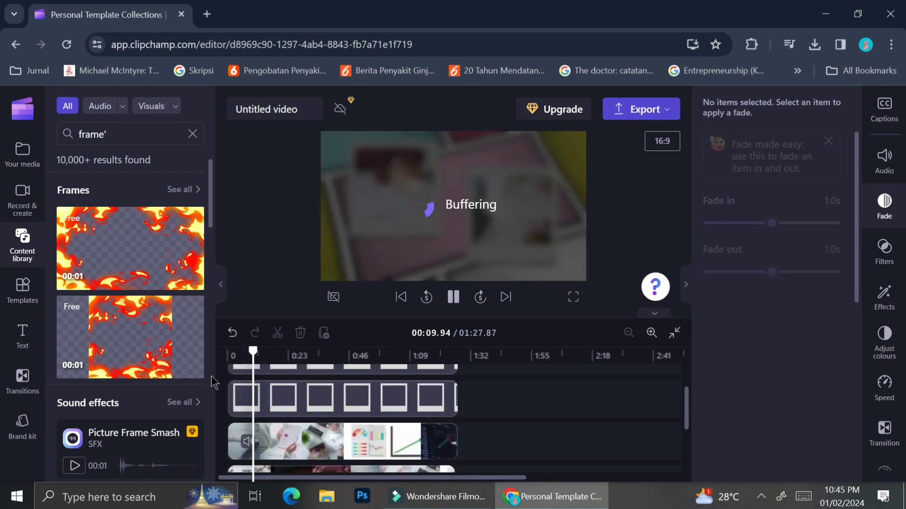
{"action": "left_click", "coordinate": [450, 300]}
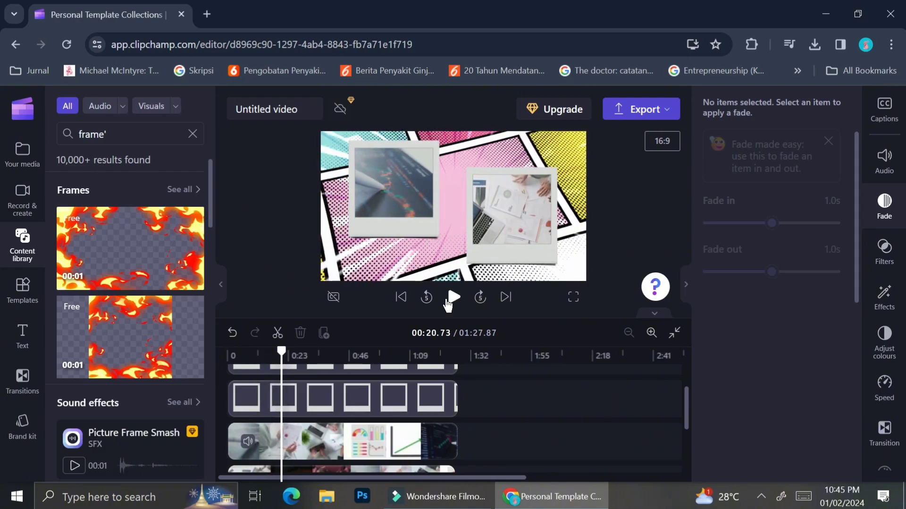
Step: Set the upper-left gray frame's fade in to 0.7 s and its fade out to 0.9 s
{"action": "left_click", "coordinate": [281, 411]}
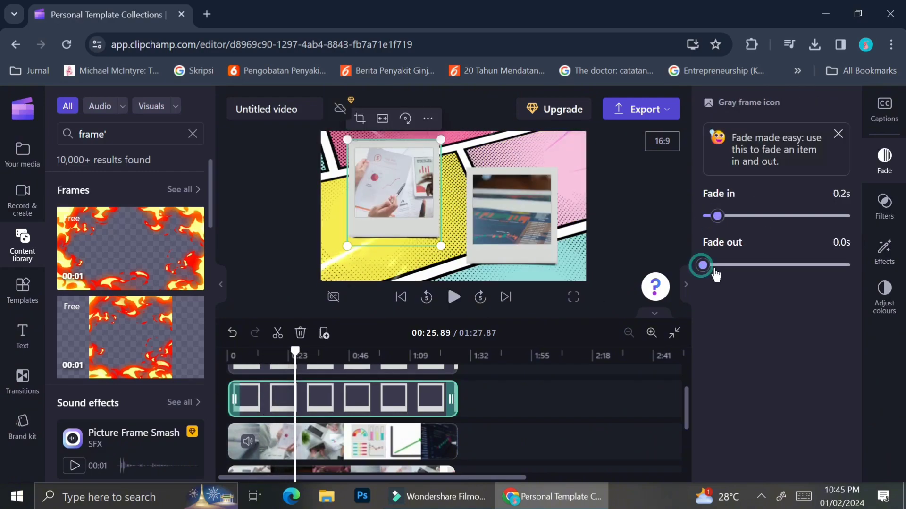
{"action": "left_click_drag", "start_coordinate": [295, 352], "coordinate": [234, 353]}
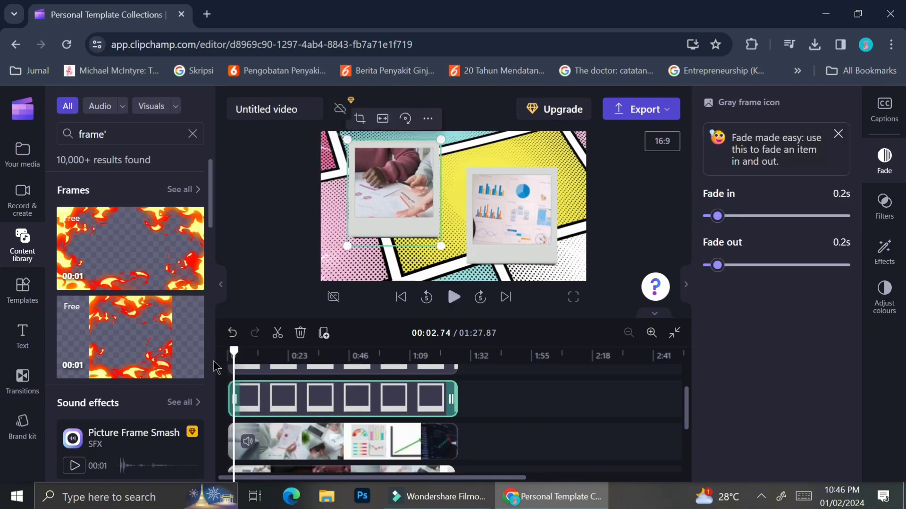
{"action": "left_click_drag", "start_coordinate": [718, 216], "coordinate": [747, 216]}
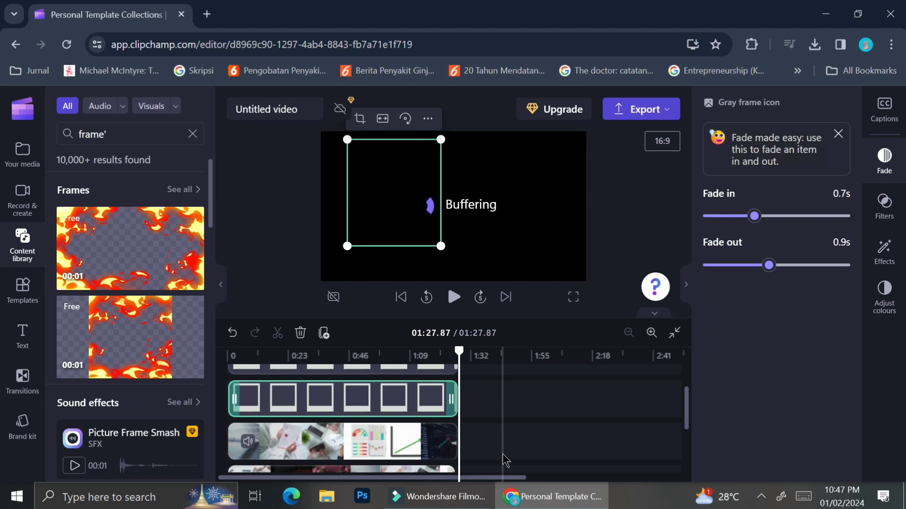
{"action": "left_click", "coordinate": [618, 226]}
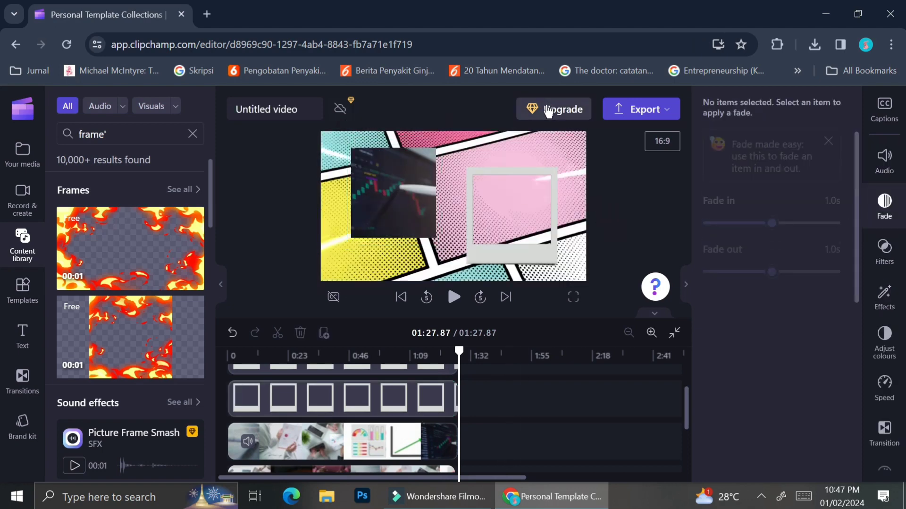
Step: Export the video at 720p quality and look through the save and share options
{"action": "left_click", "coordinate": [636, 112]}
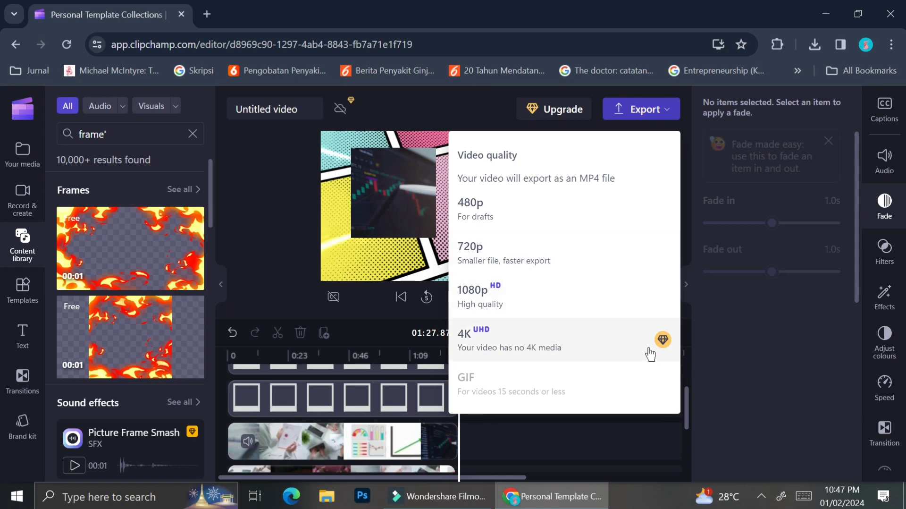
{"action": "left_click", "coordinate": [579, 246]}
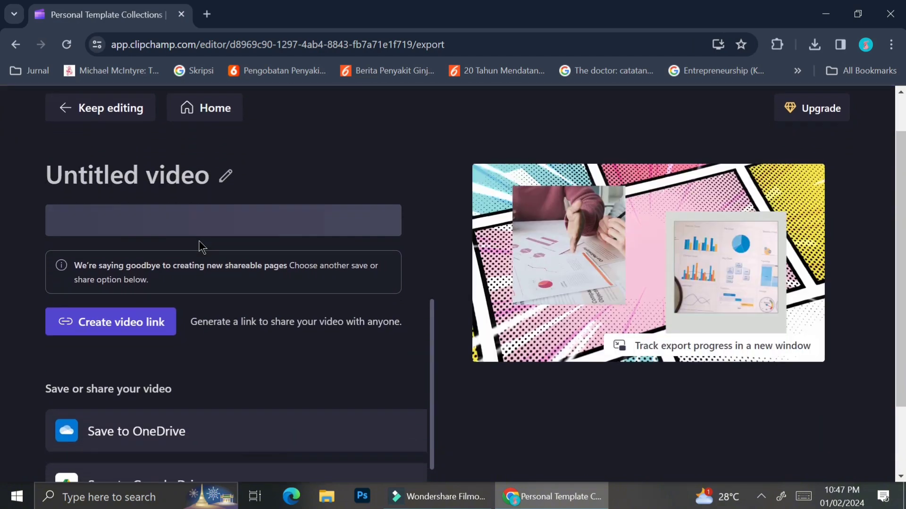
{"action": "scroll", "coordinate": [202, 246], "scroll_direction": "down", "scroll_amount": 2}
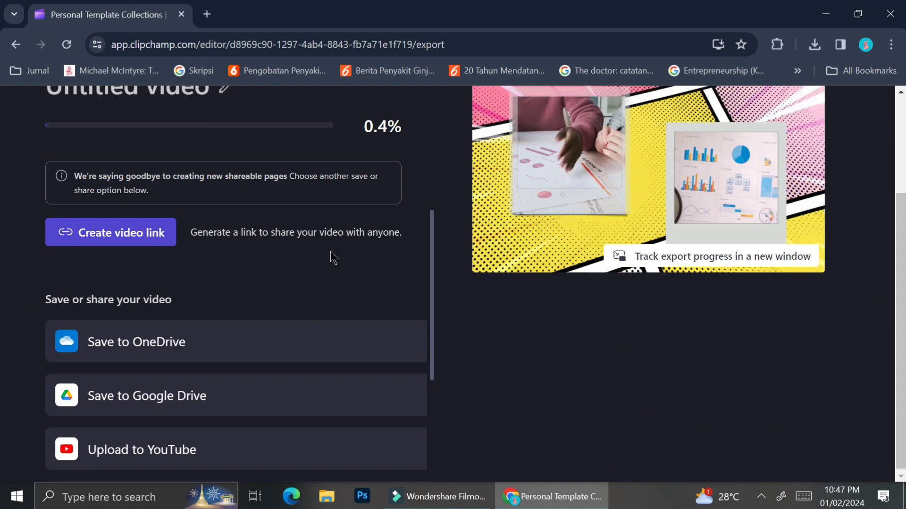
{"action": "scroll", "coordinate": [333, 257], "scroll_direction": "up", "scroll_amount": 1}
{"action": "scroll", "coordinate": [330, 252], "scroll_direction": "down", "scroll_amount": 1}
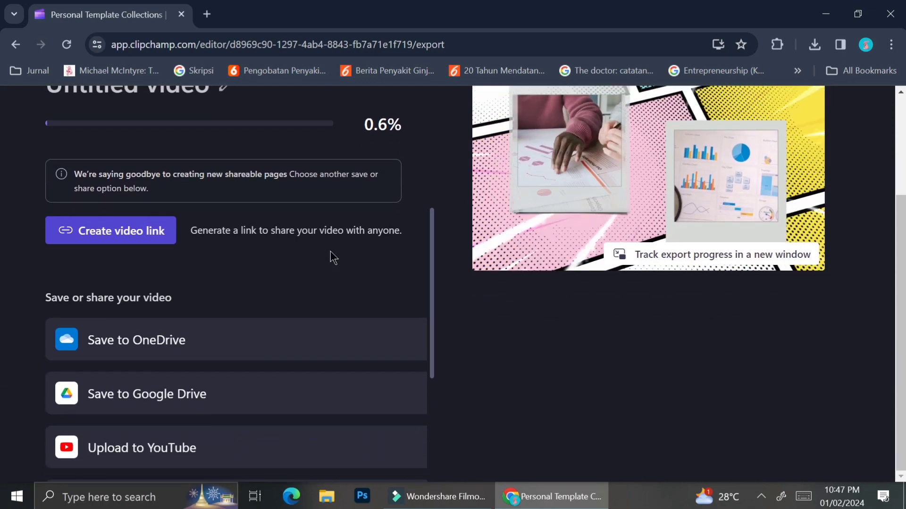